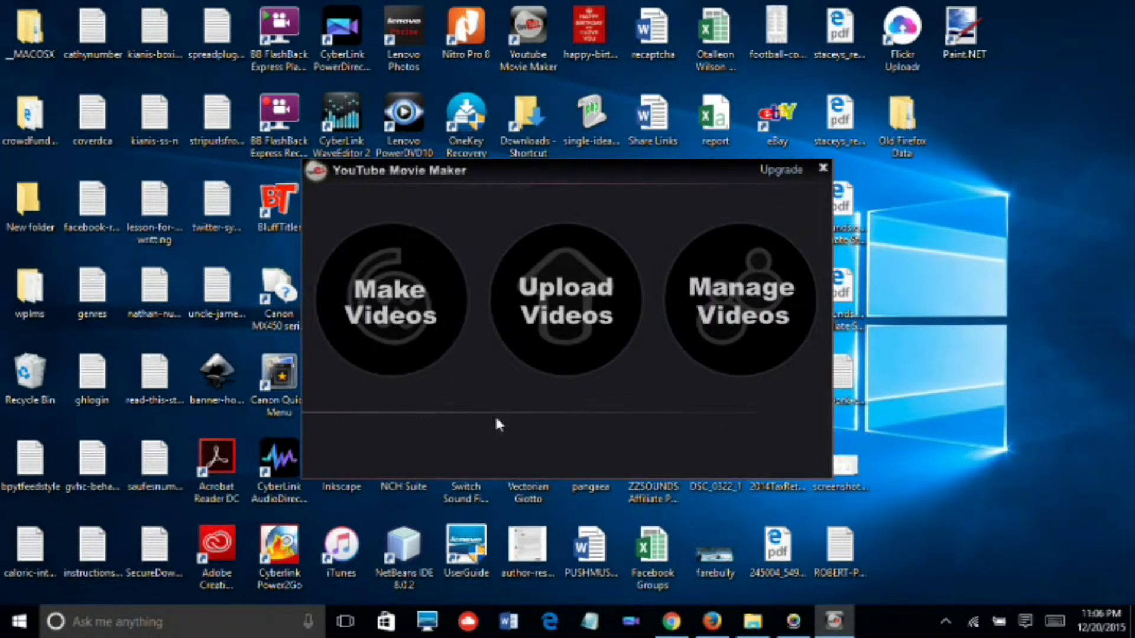
- Open the video-making workspace, decline the upgrade offer, and maximize the editor window
left_click(403, 316)
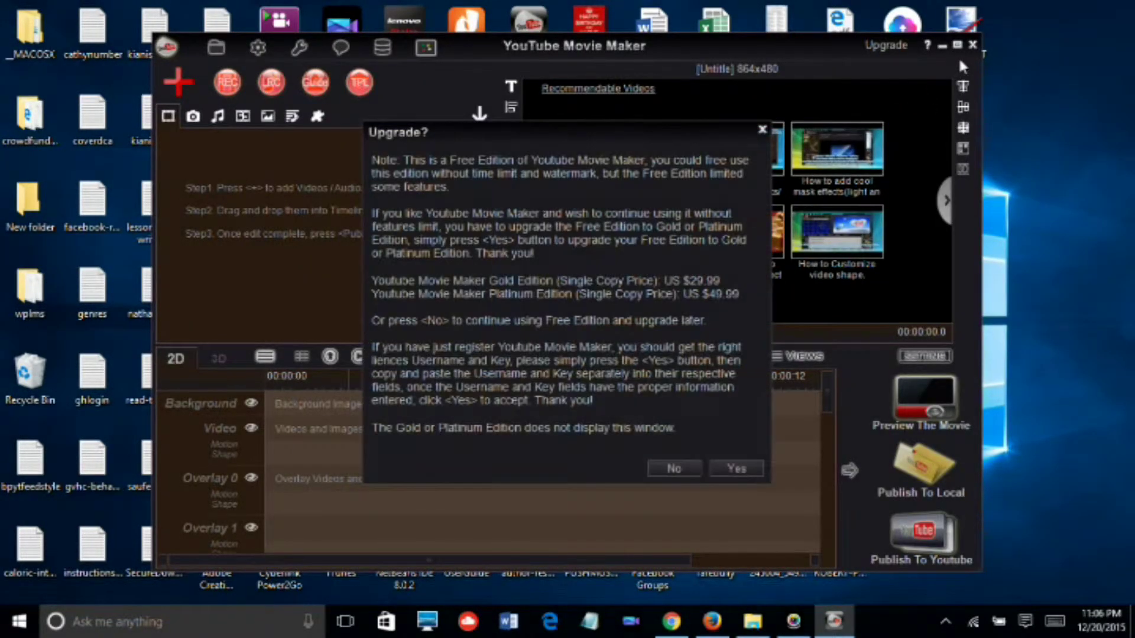
left_click(693, 468)
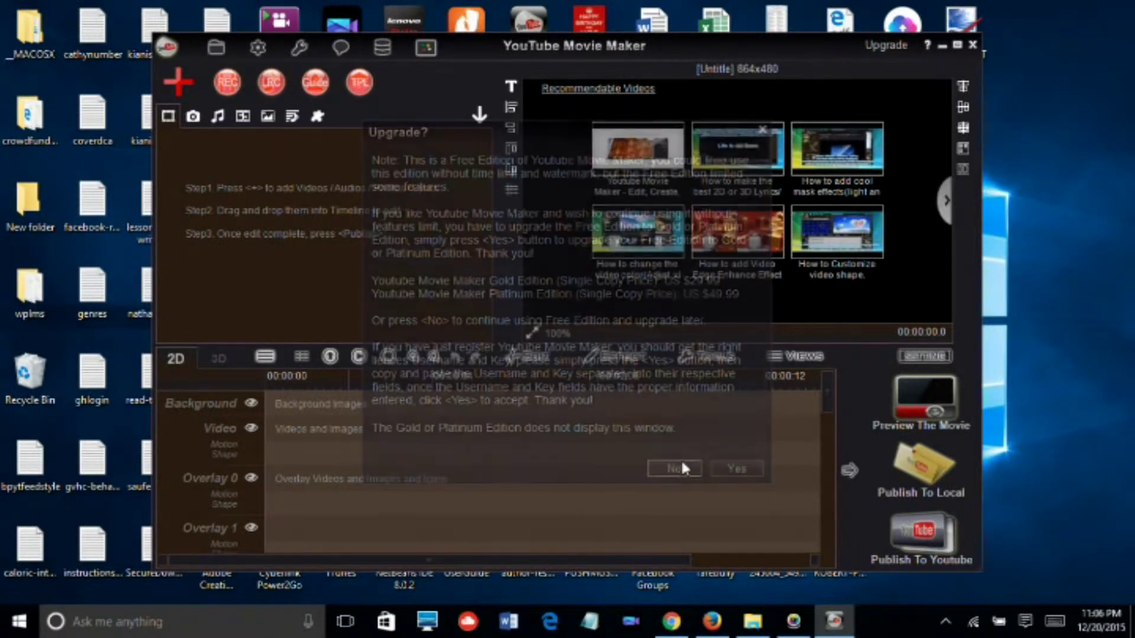
left_click(958, 47)
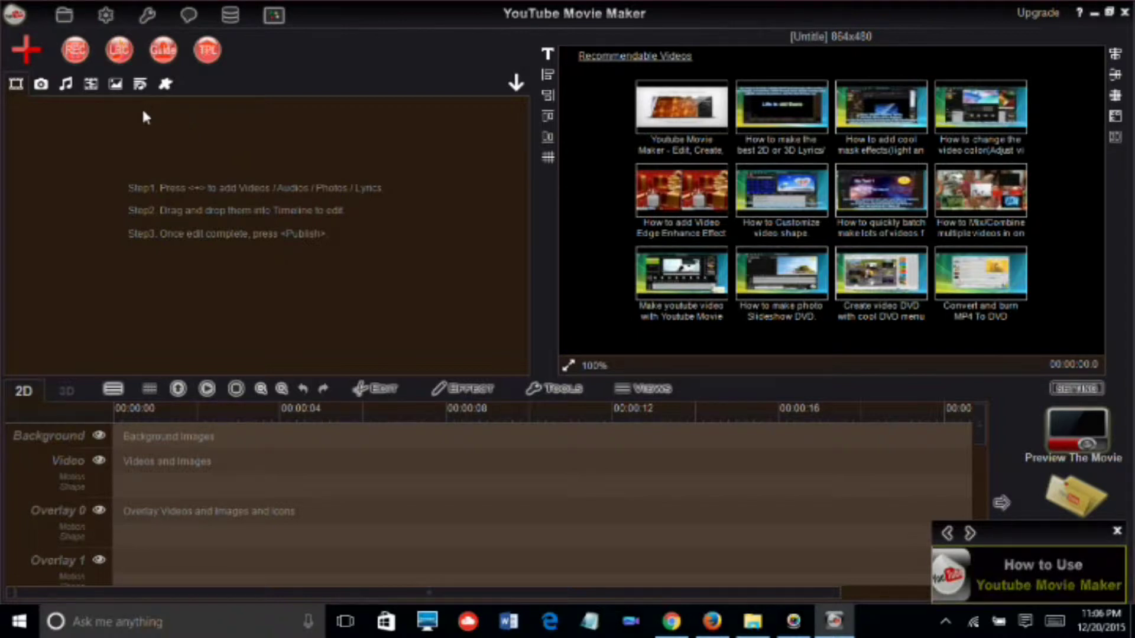
- Configure the movie settings with the SD YOUTUBE VIDEO 480P 16:9 profile and Quality Priority size mode
left_click(108, 14)
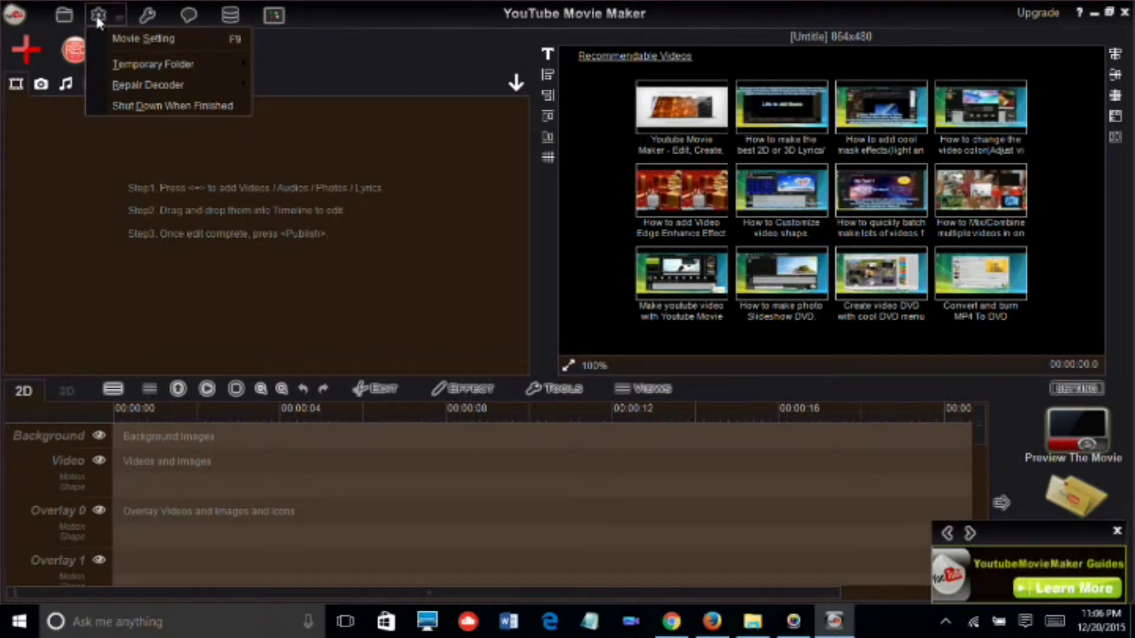
left_click(136, 36)
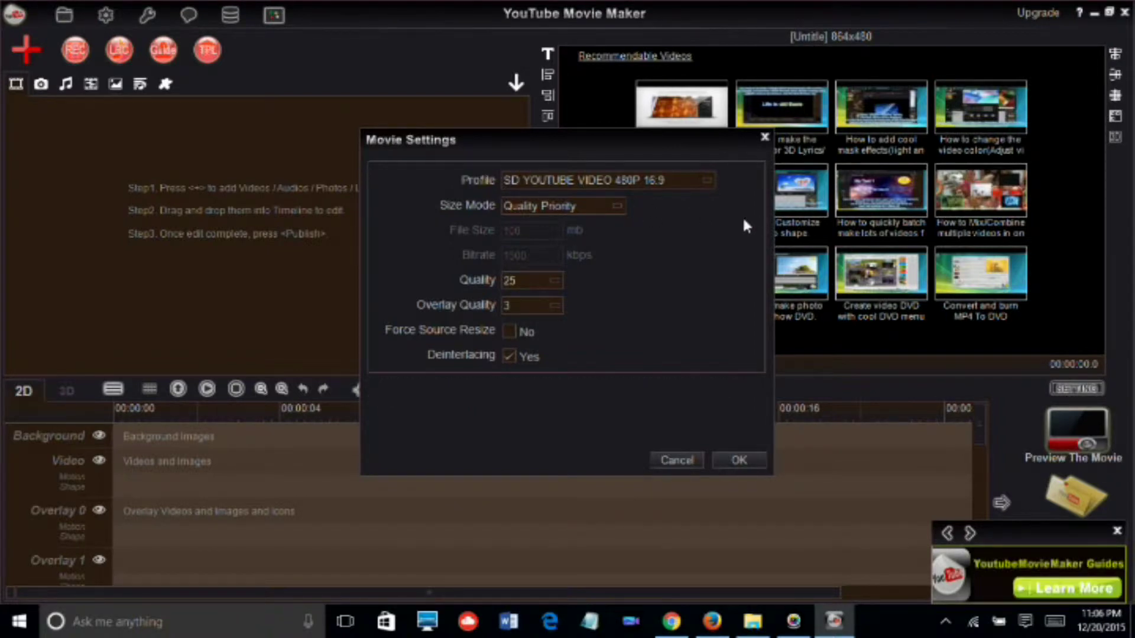
left_click(707, 180)
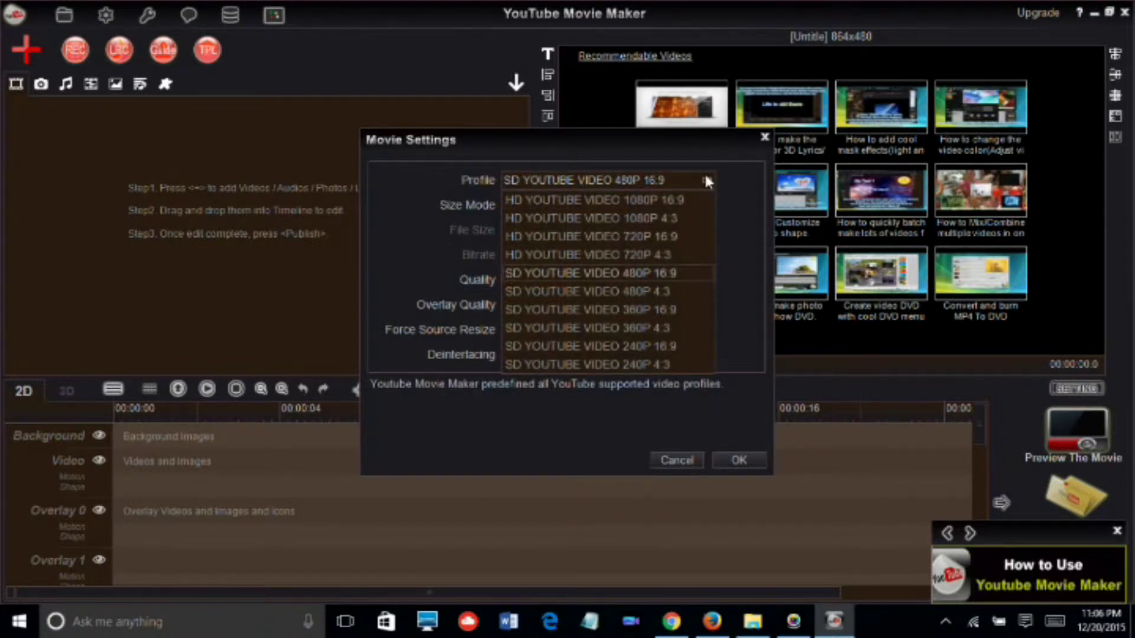
left_click(618, 273)
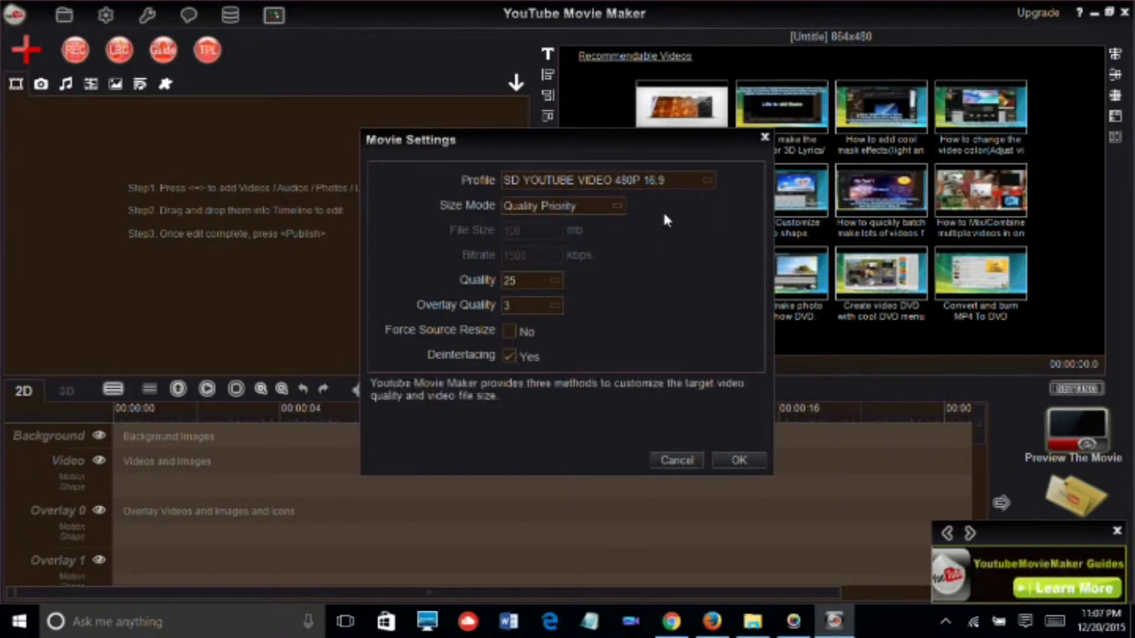
left_click(617, 206)
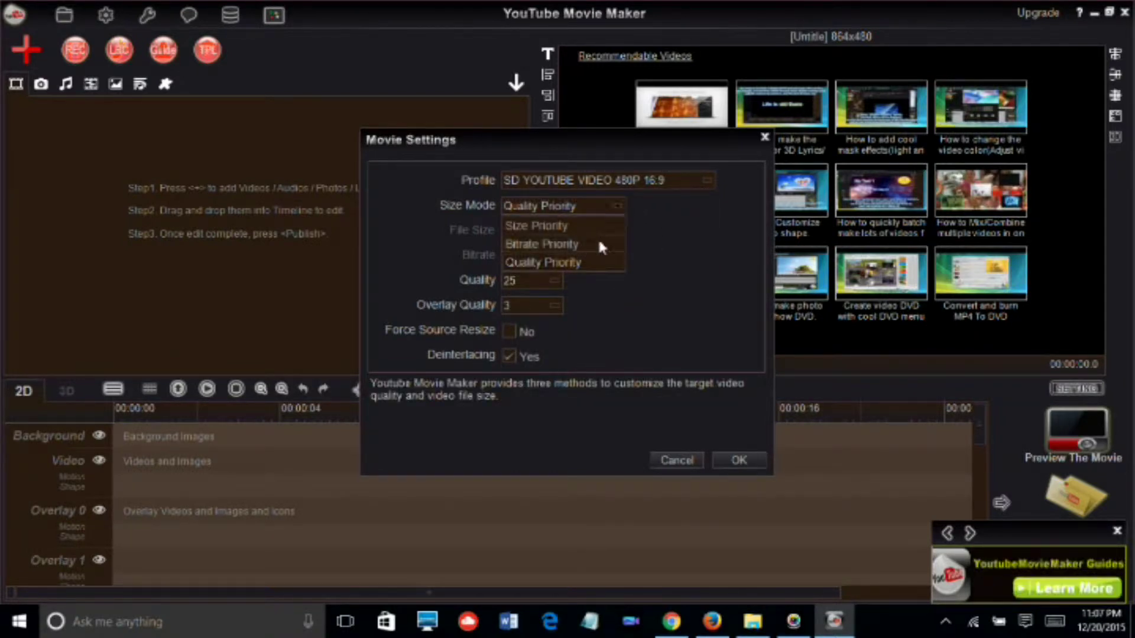
left_click(587, 264)
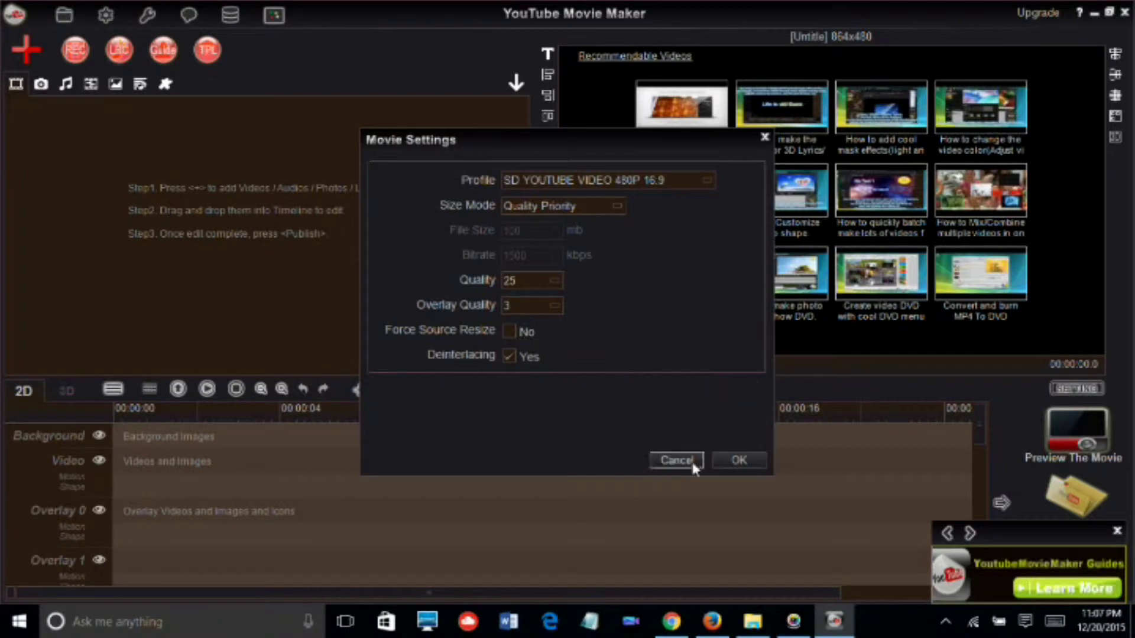
left_click(725, 454)
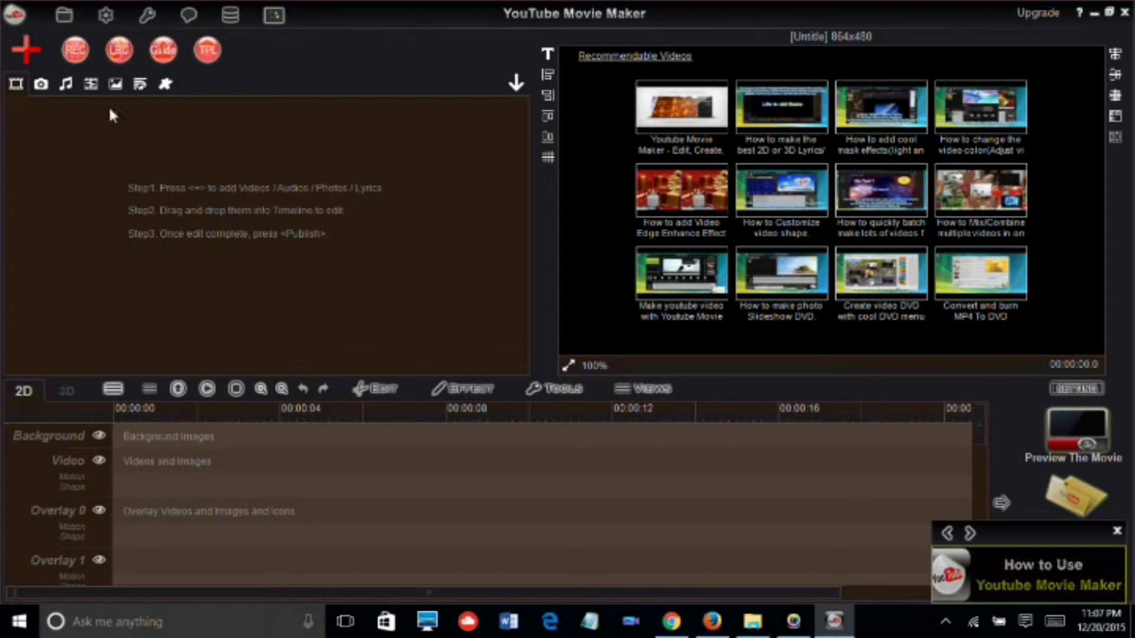
- Start the Movie Wizard and add the image pushingthesun-background-video-image-1920-by-1080p, showing all file types to find it
left_click(58, 14)
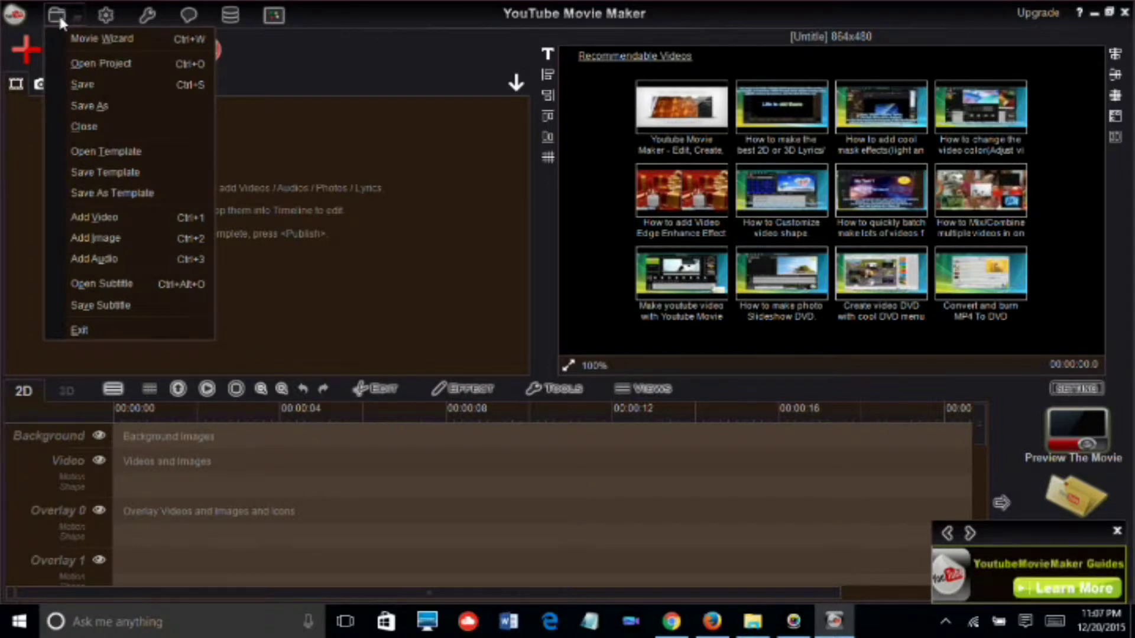
left_click(98, 41)
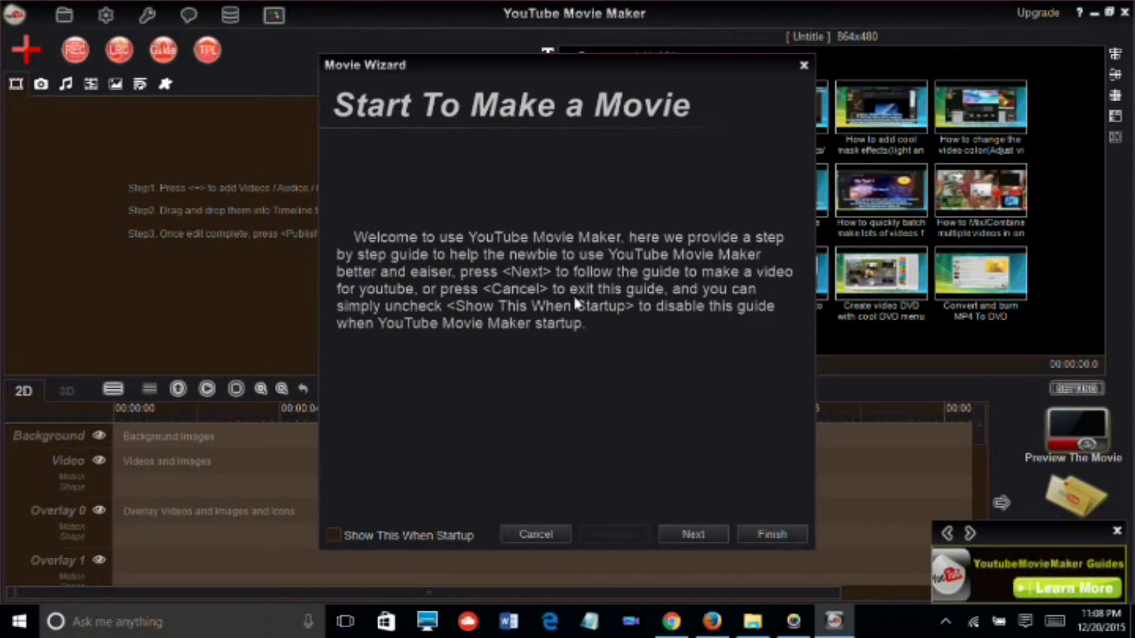
left_click(693, 535)
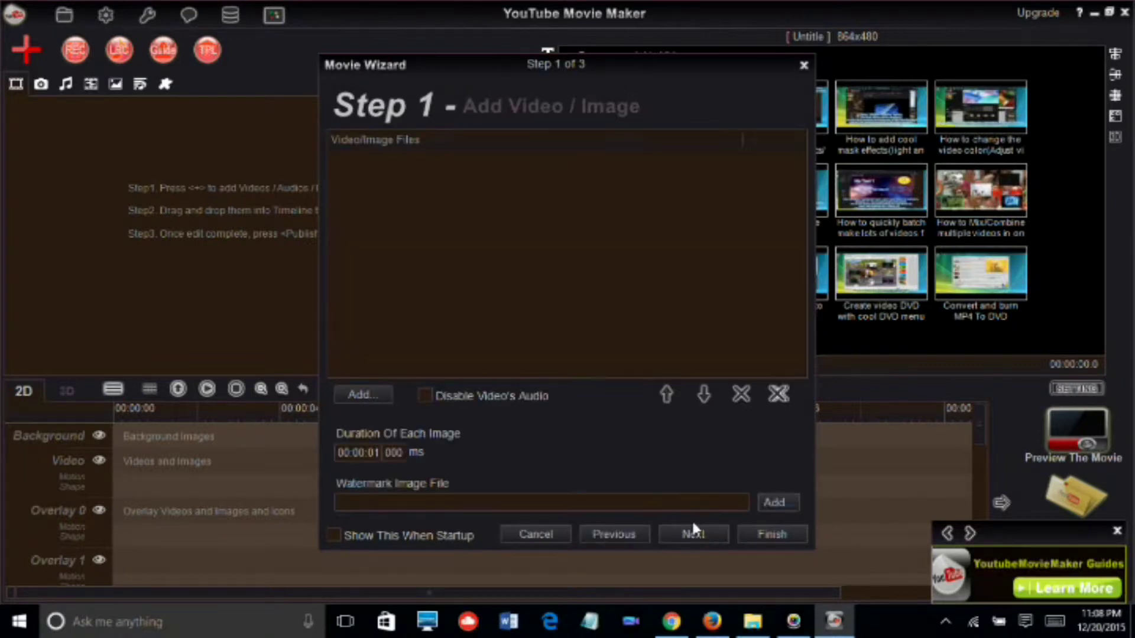
left_click(364, 396)
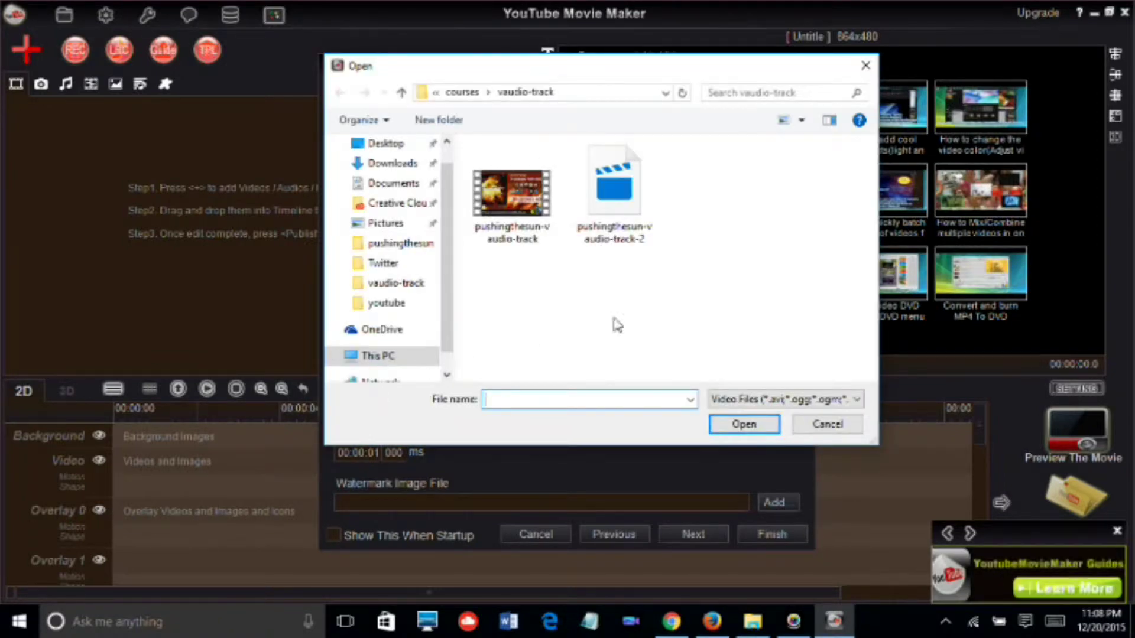
left_click(737, 400)
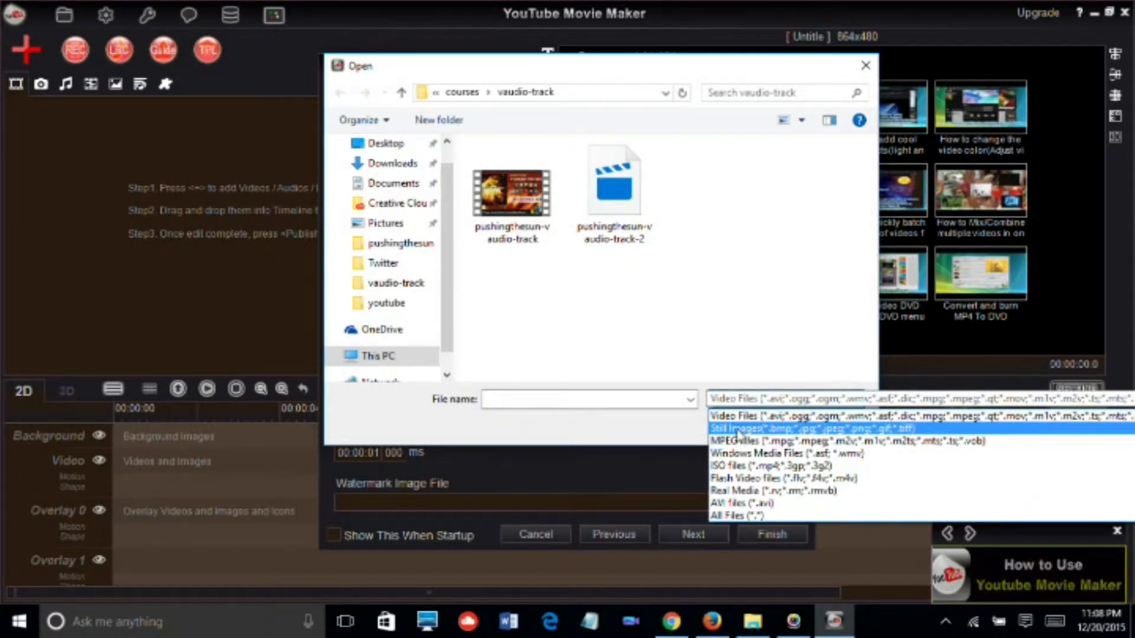
left_click(759, 515)
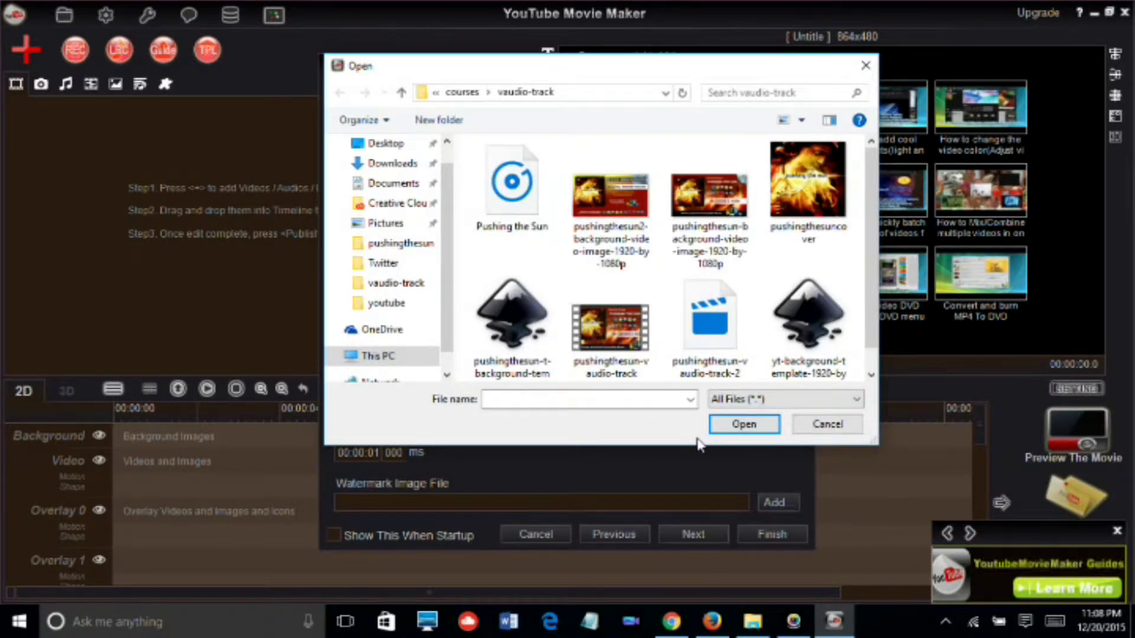
double_click(708, 201)
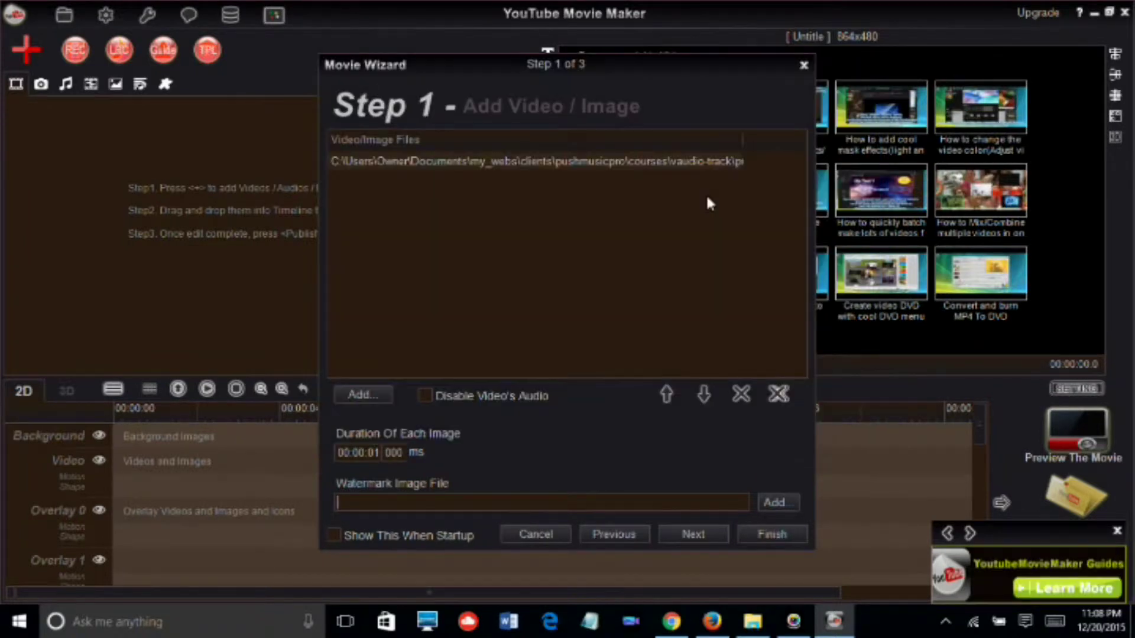
- Add the Pushing the Sun track to the wizard's audio line and finish the wizard without any subtitles
left_click(696, 533)
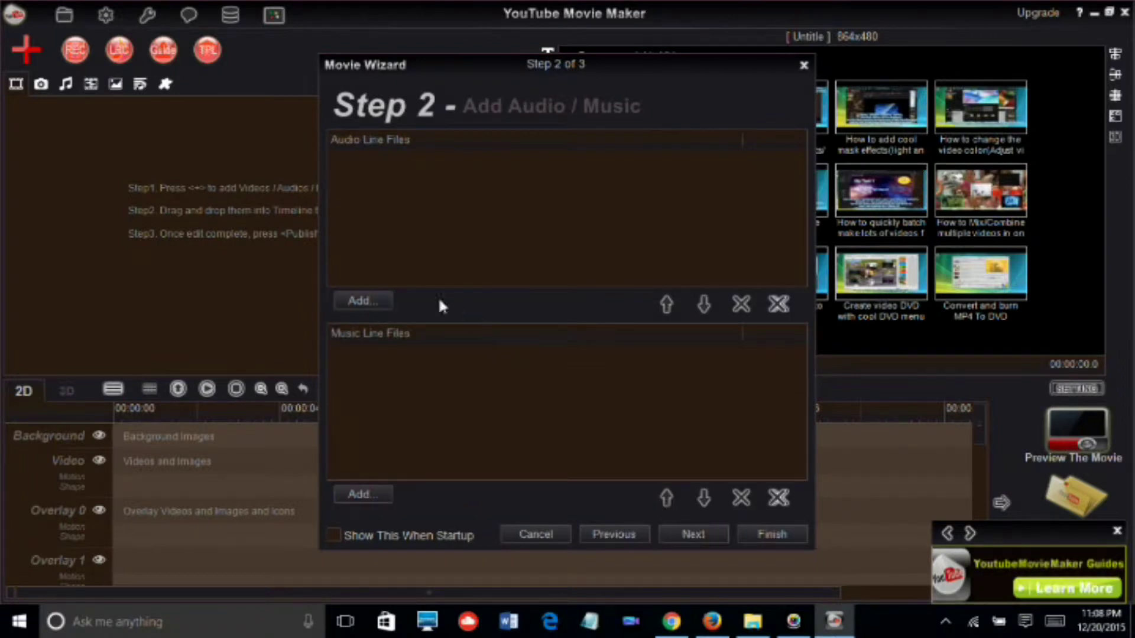
left_click(361, 303)
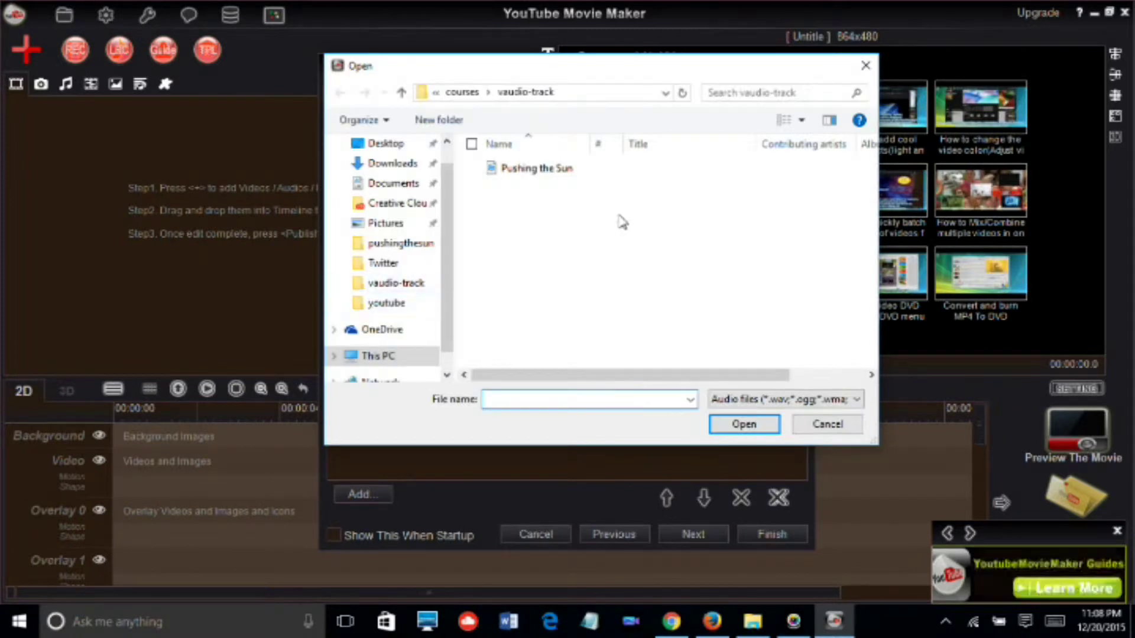
double_click(548, 171)
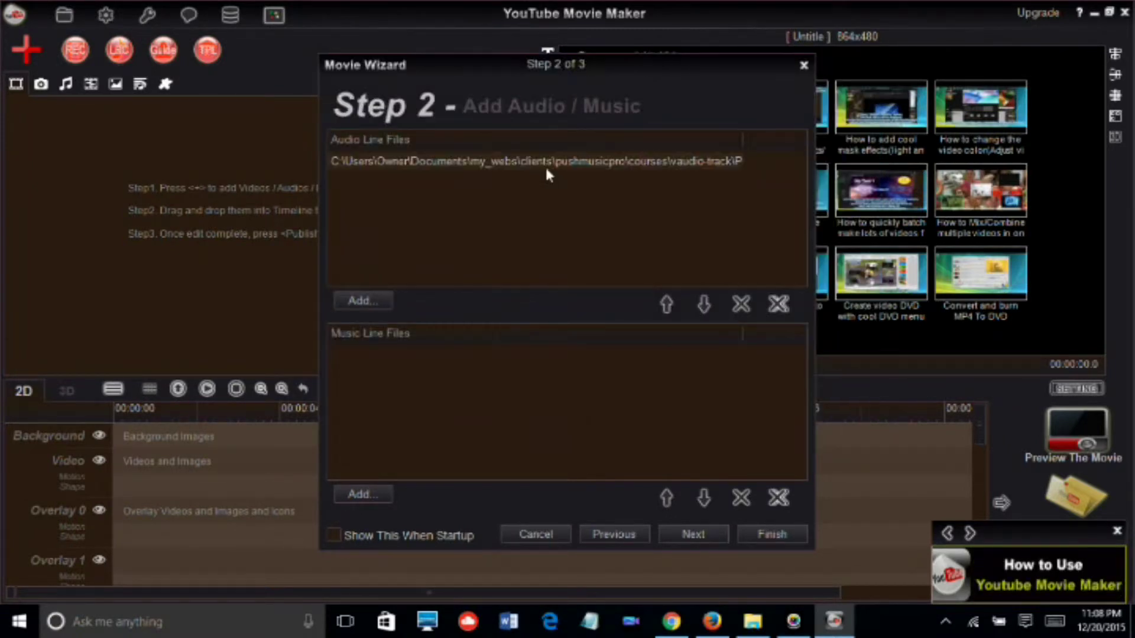
left_click(697, 535)
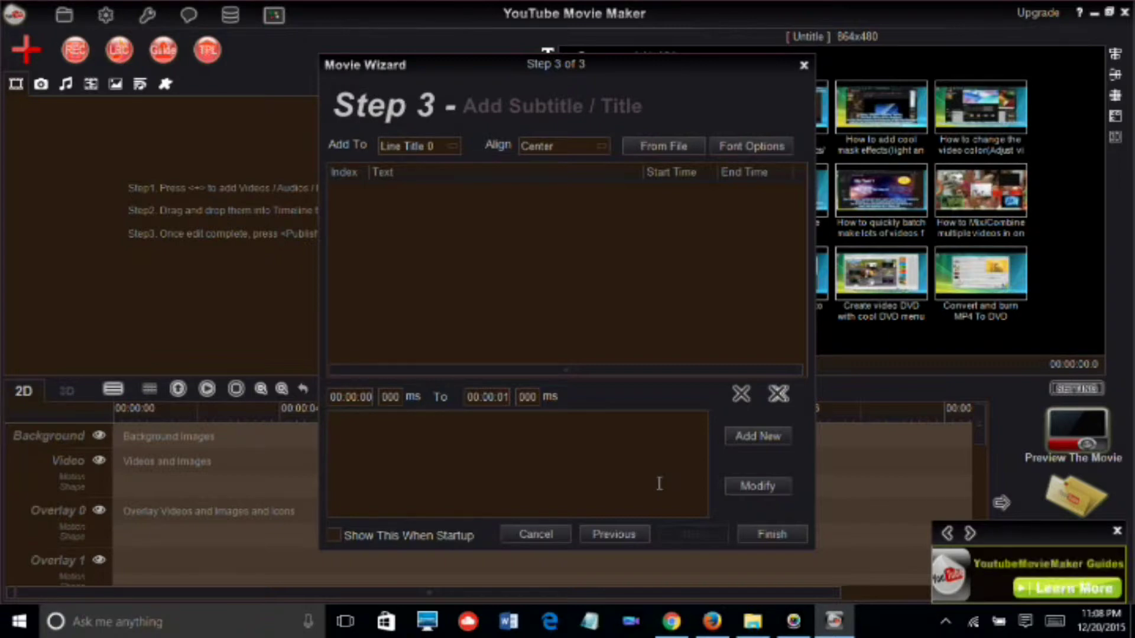
left_click(772, 532)
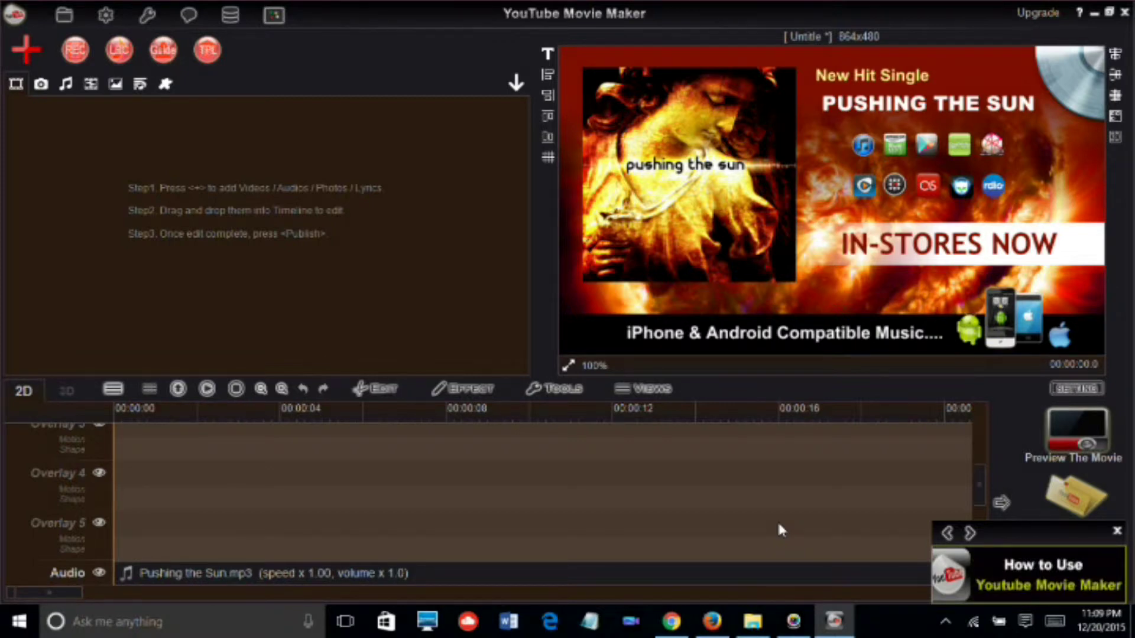
- Dismiss the guide pop-up and check the end time of the Pushing the Sun audio clip on the timeline
left_click(1117, 531)
left_click_drag(978, 490, 971, 513)
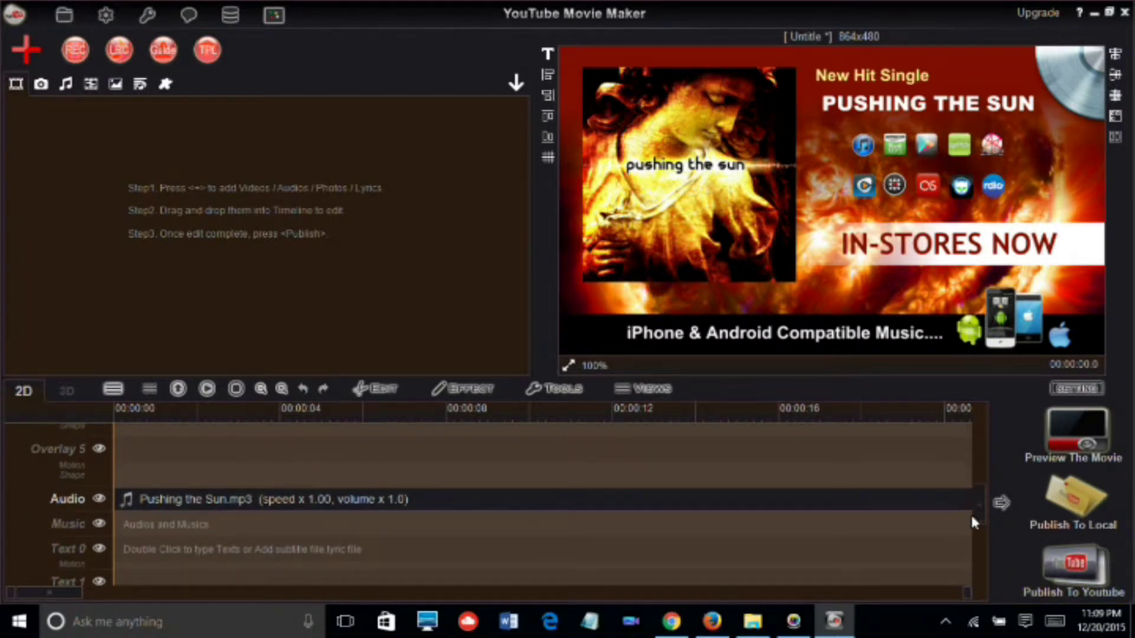
left_click(679, 499)
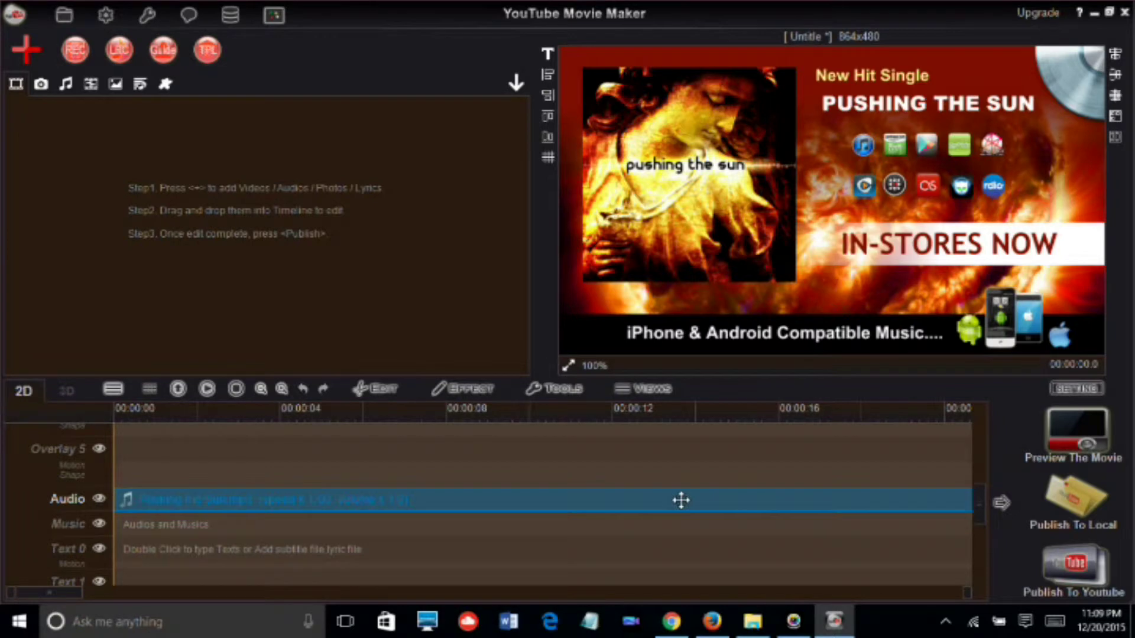
right_click(613, 501)
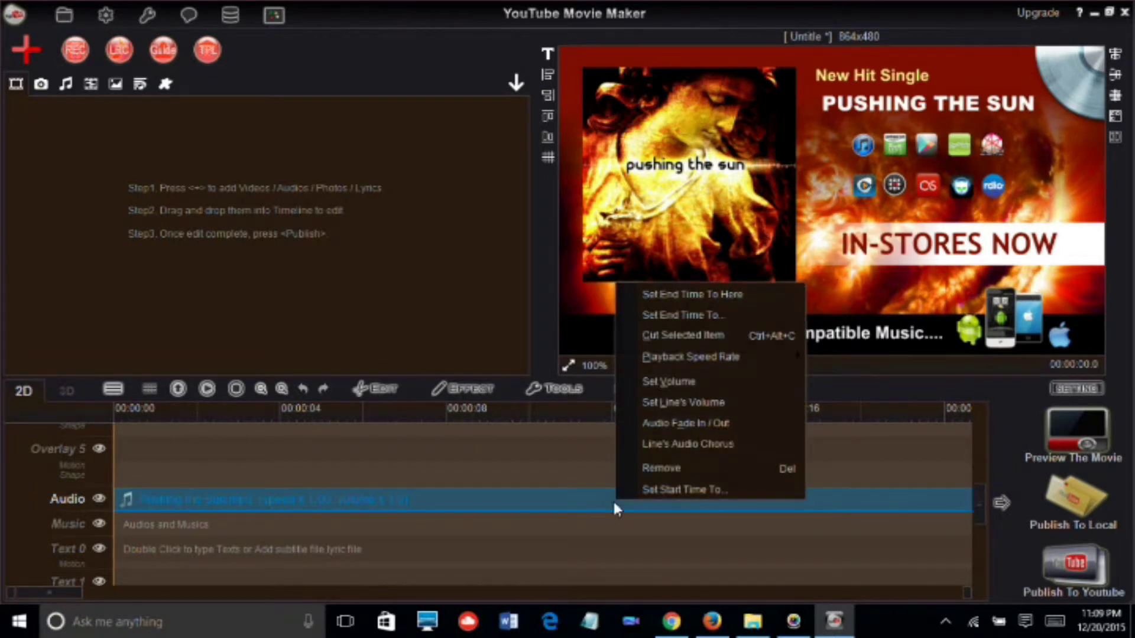
left_click(677, 317)
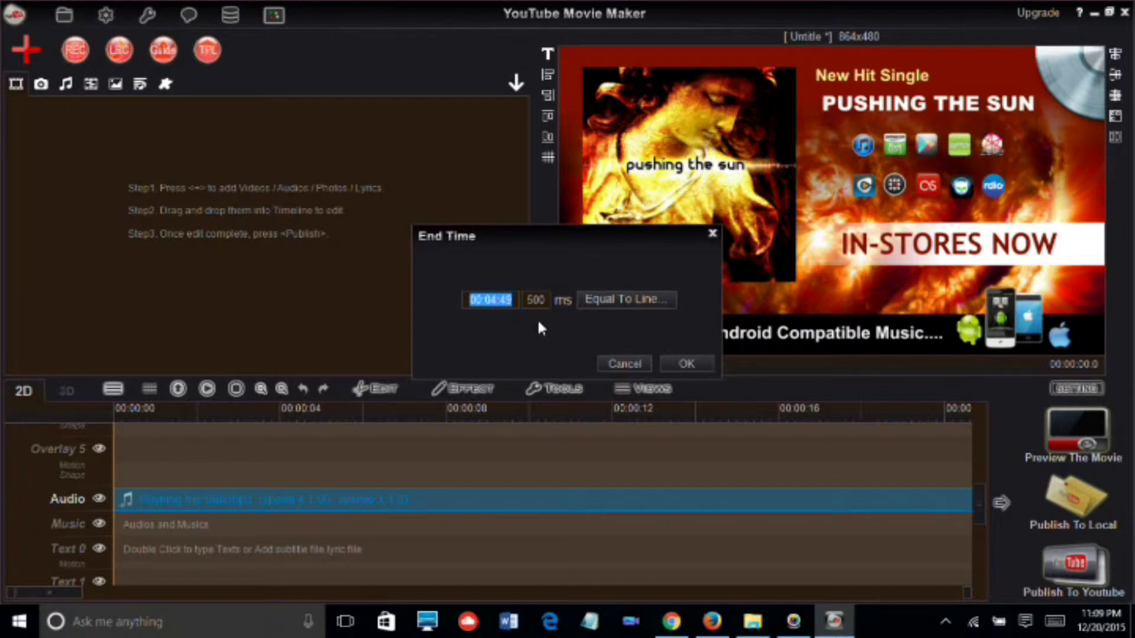
left_click(686, 363)
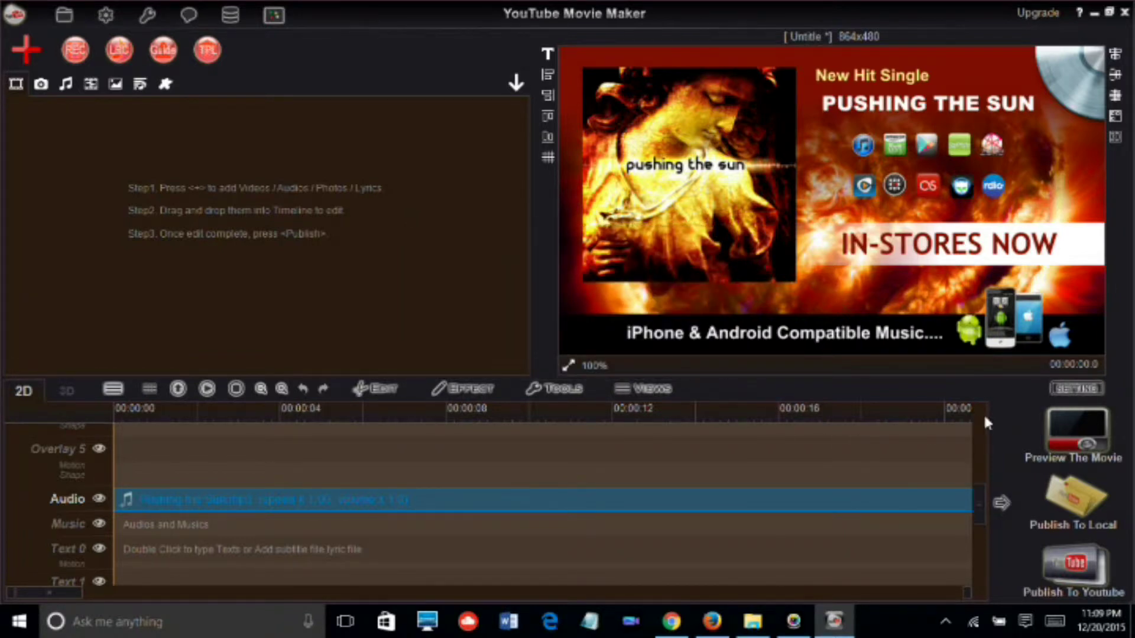
- Set the end time of the background image on the Video line to 00:04:49 and 500 ms
left_click_drag(978, 504, 981, 402)
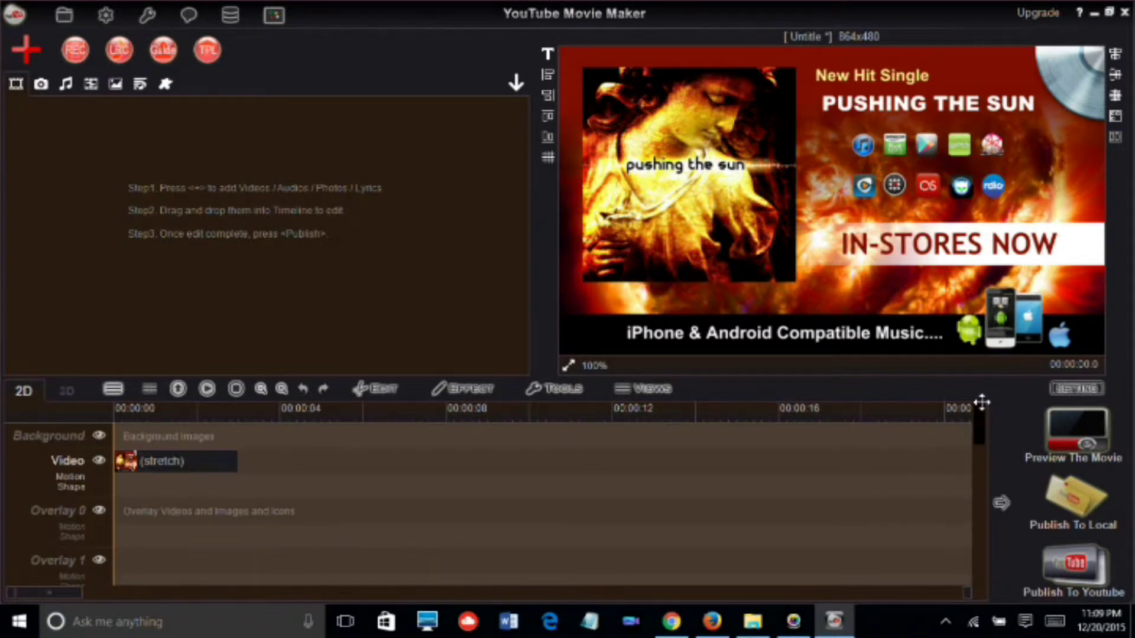
right_click(202, 461)
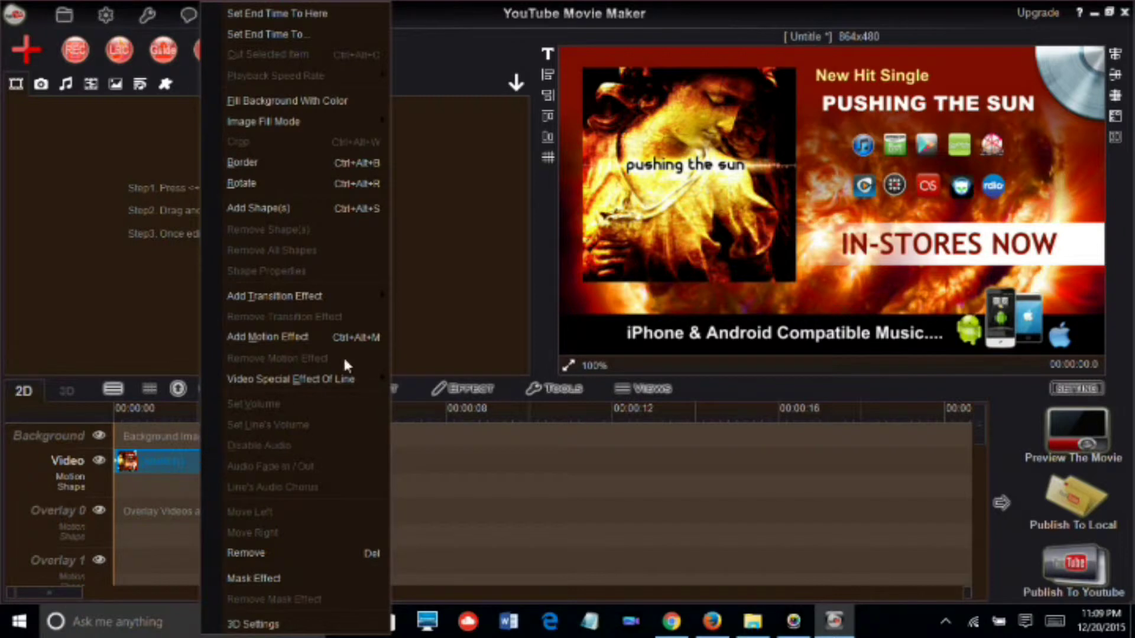
left_click(292, 32)
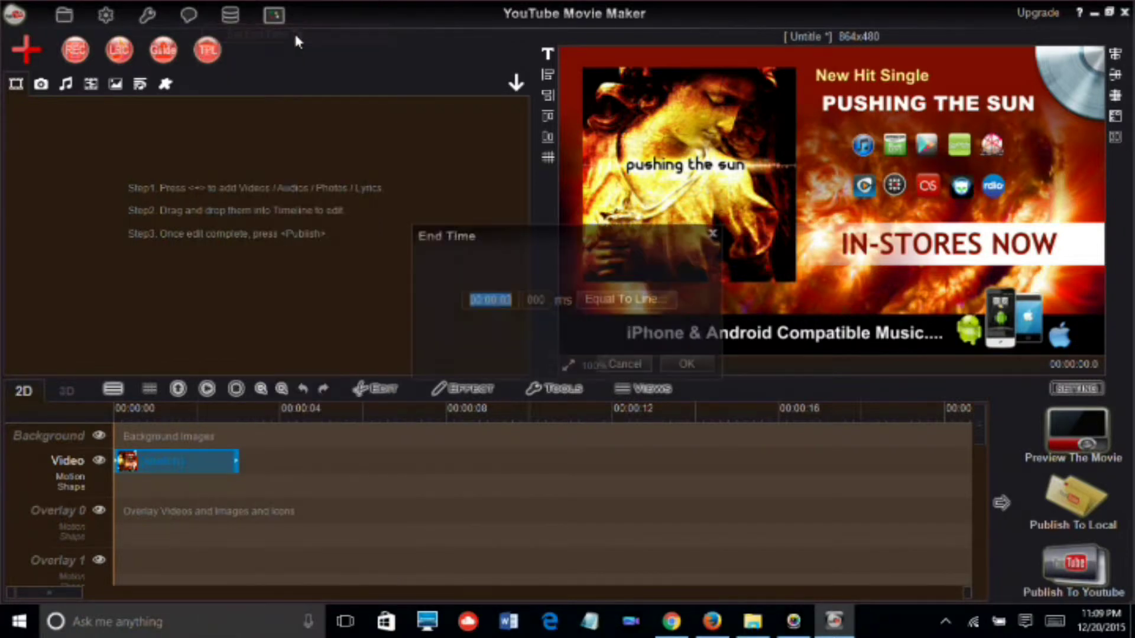
left_click_drag(490, 300, 520, 300)
type("4:40")
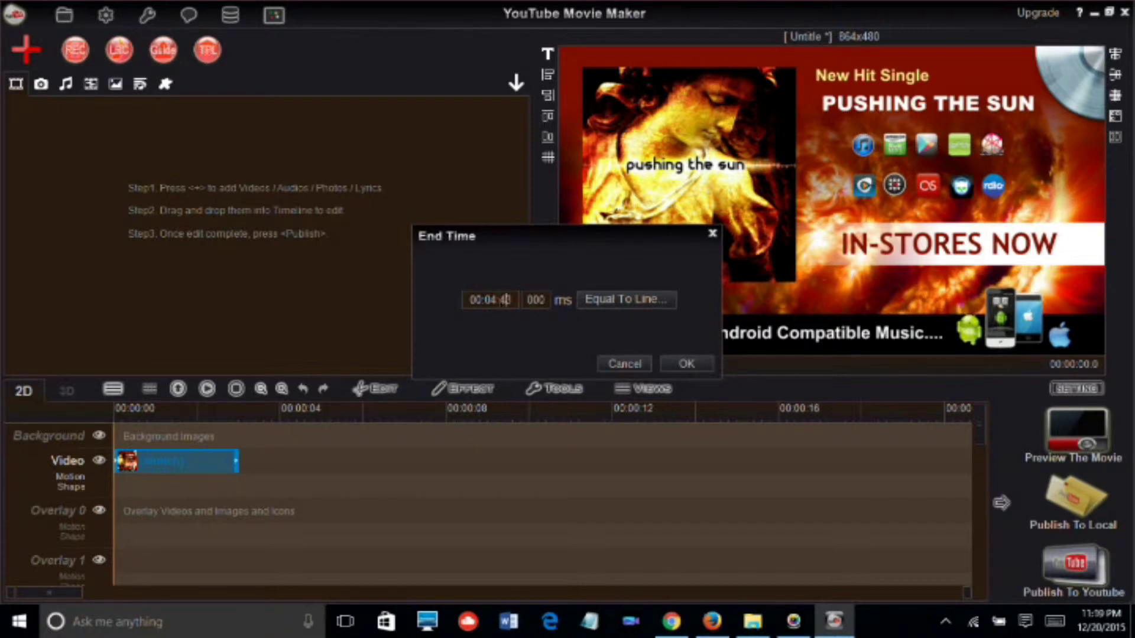
type("9")
left_click_drag(528, 300, 532, 300)
type("5")
left_click(685, 365)
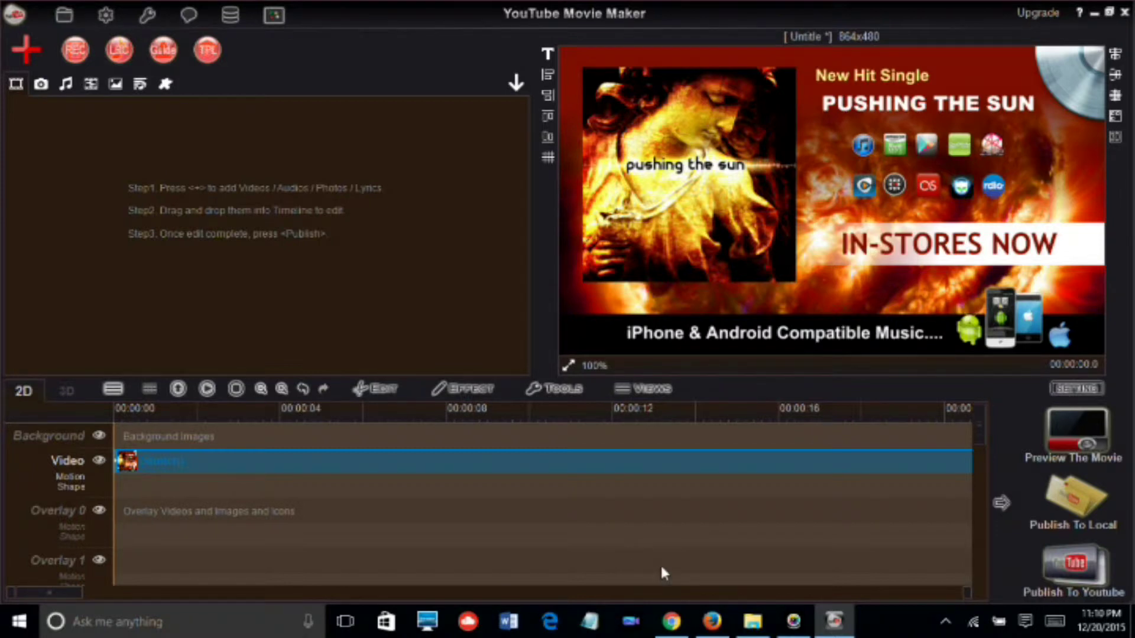
- Preview the movie, accepting the playback tip, and close the preview after a few seconds
left_click(1056, 418)
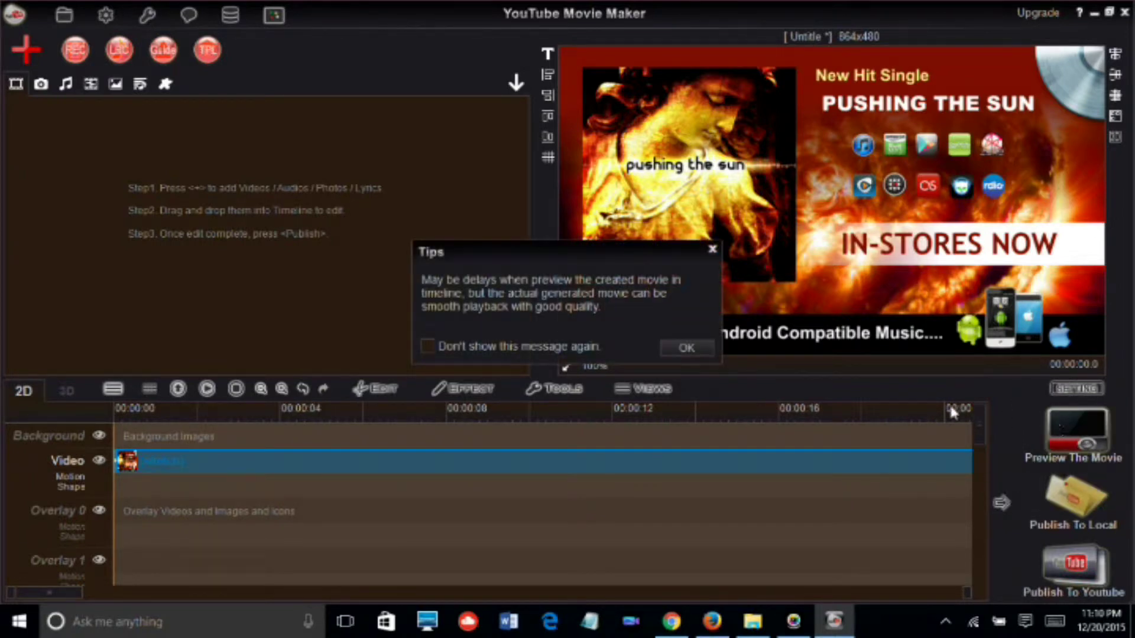
left_click(687, 348)
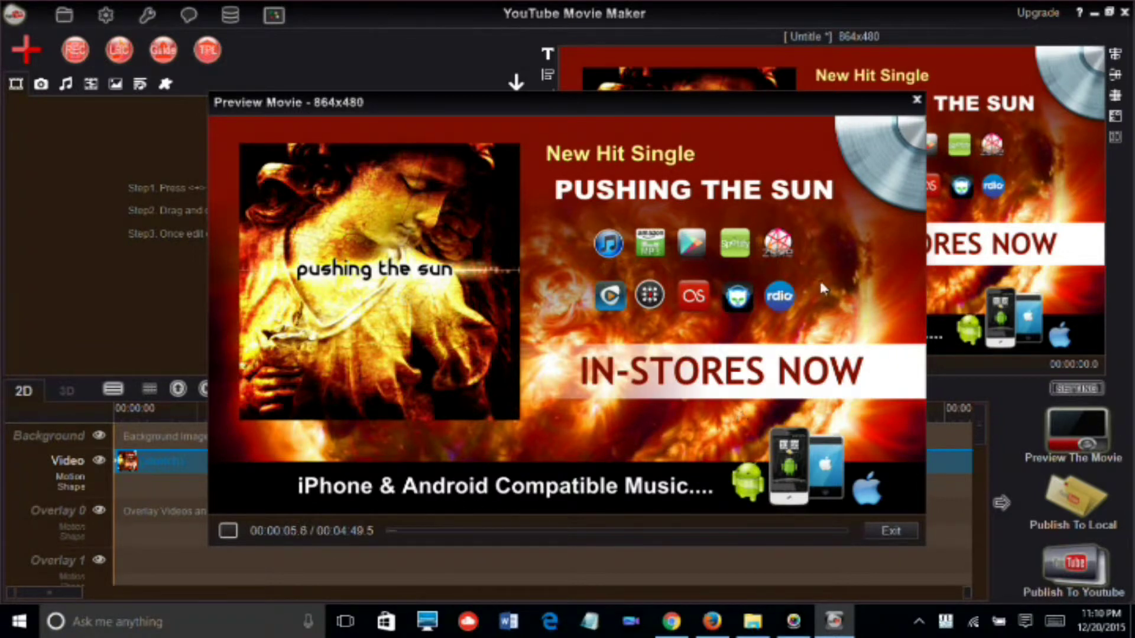
left_click(916, 102)
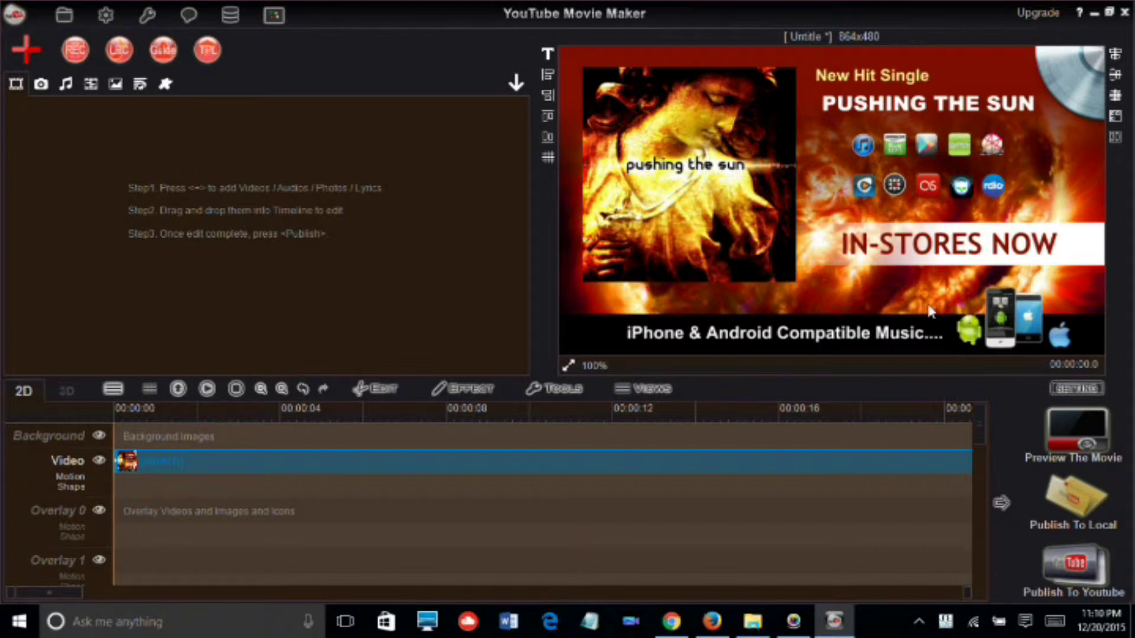
- Publish the movie locally as the MP4 pushingthesun-vaudio-track-2 in the vaudio-track folder, overwriting the existing file
left_click(1062, 506)
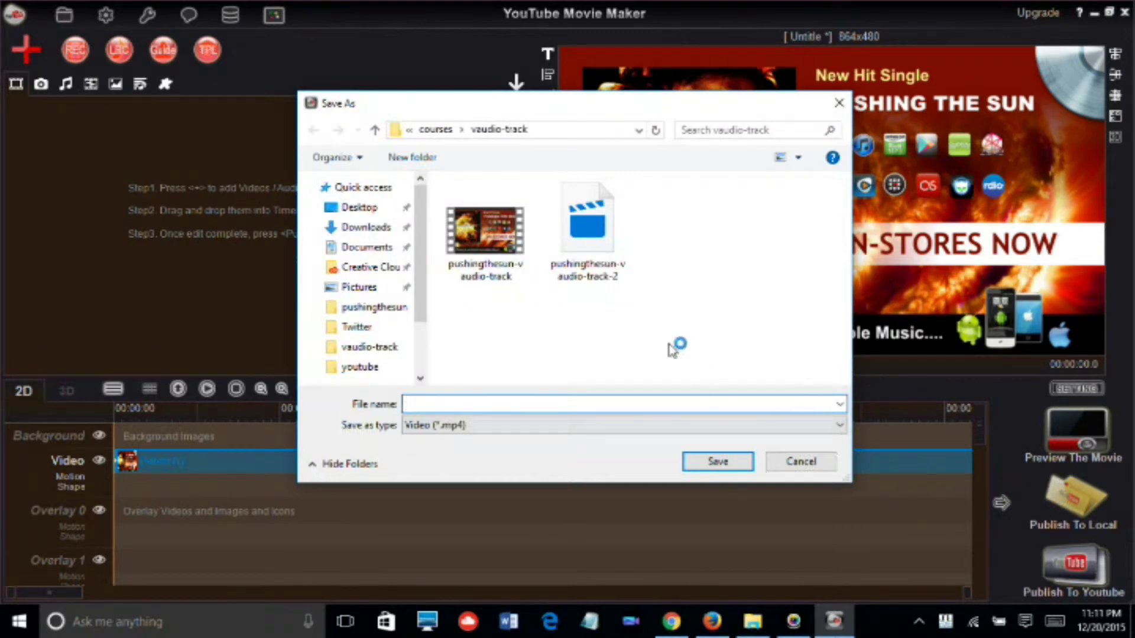
left_click(609, 273)
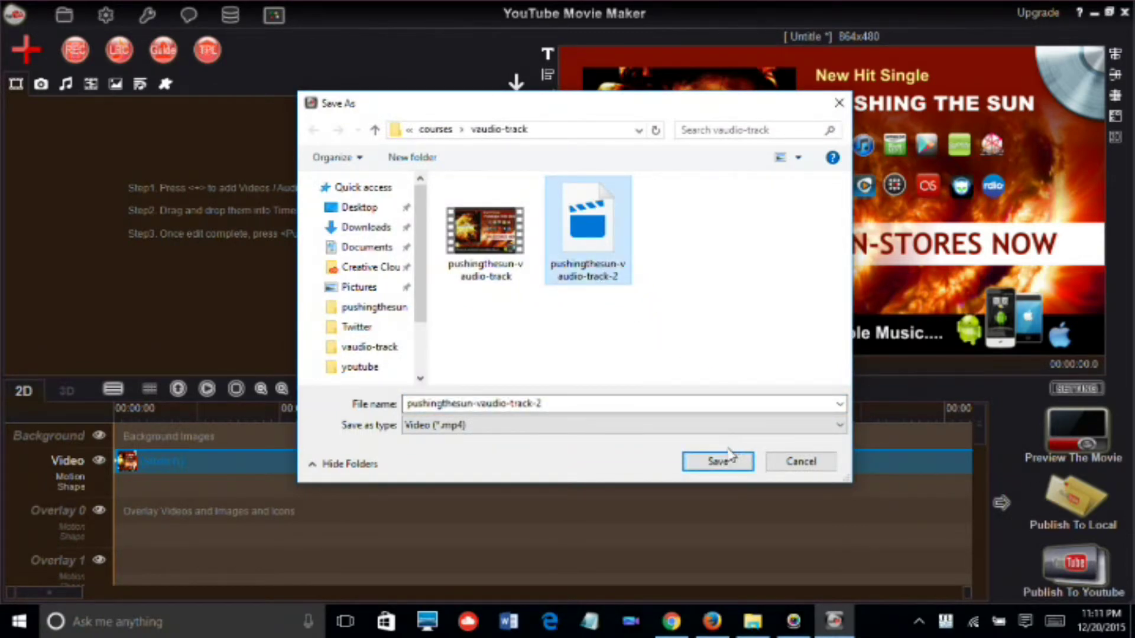
left_click(691, 465)
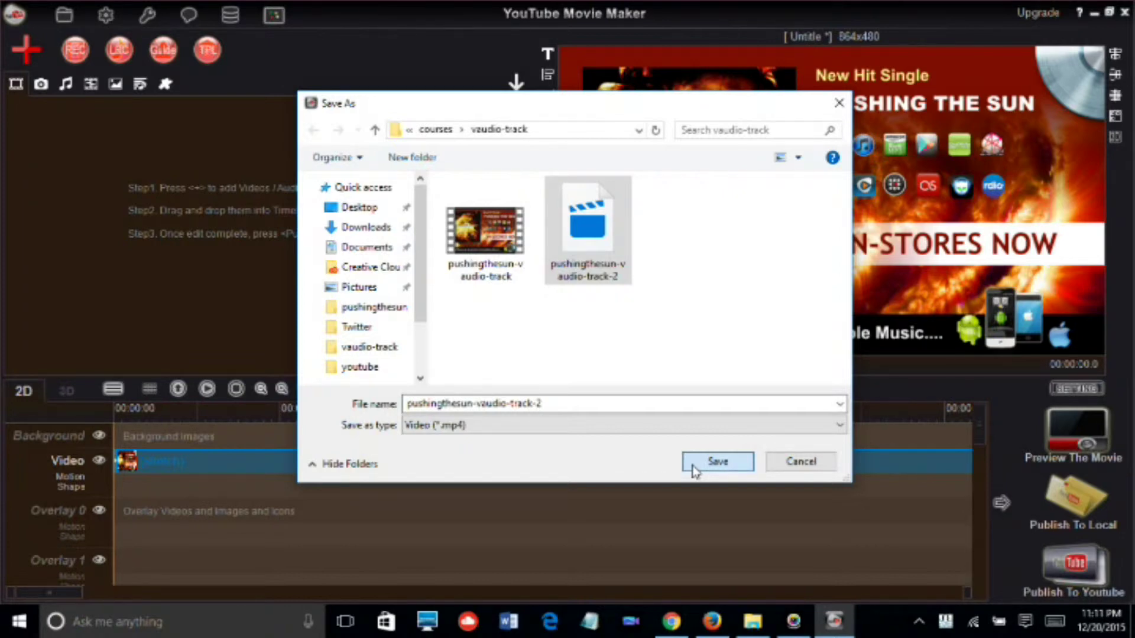
left_click(693, 468)
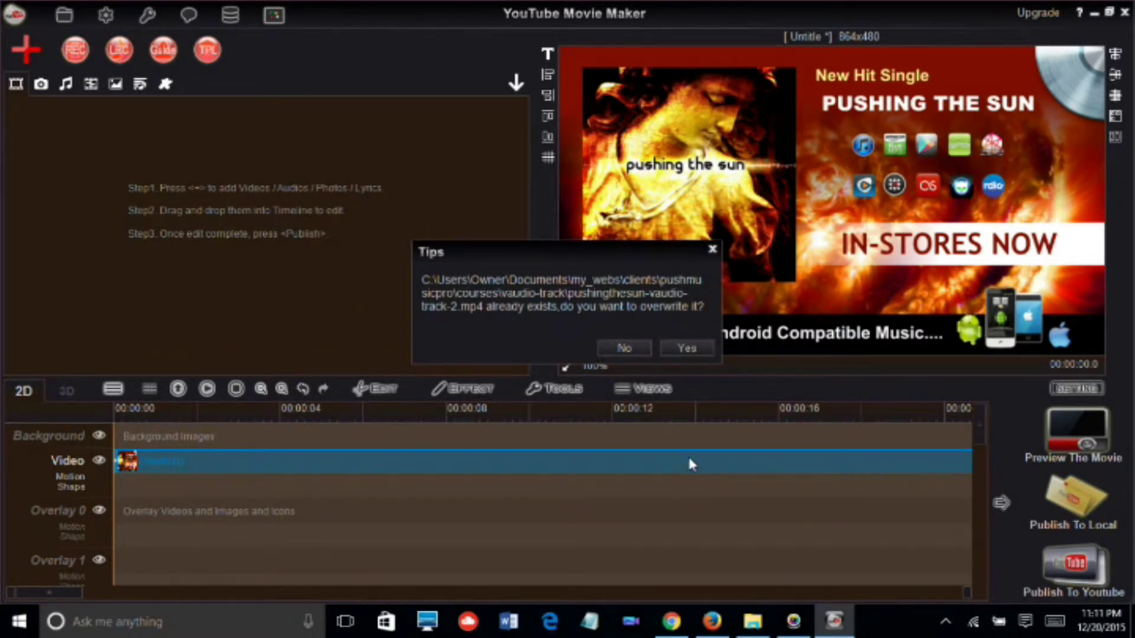
left_click(675, 349)
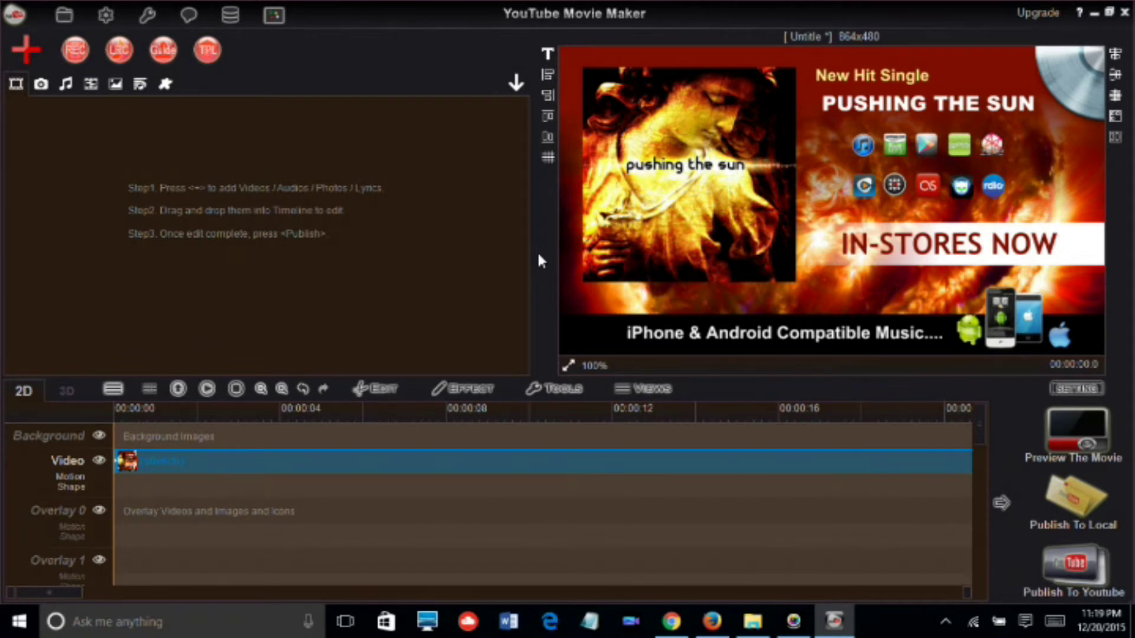
- Open pushingthesun-vaudio-track-2 from the vaudio-track folder in File Explorer and pause its playback after a few seconds
left_click(750, 620)
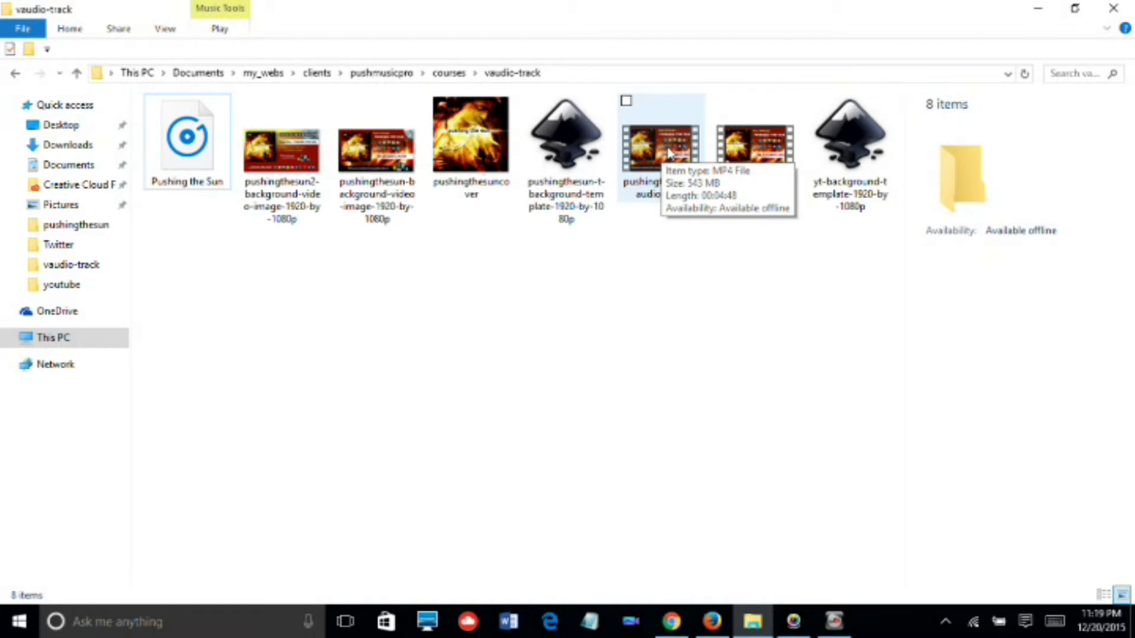
double_click(754, 148)
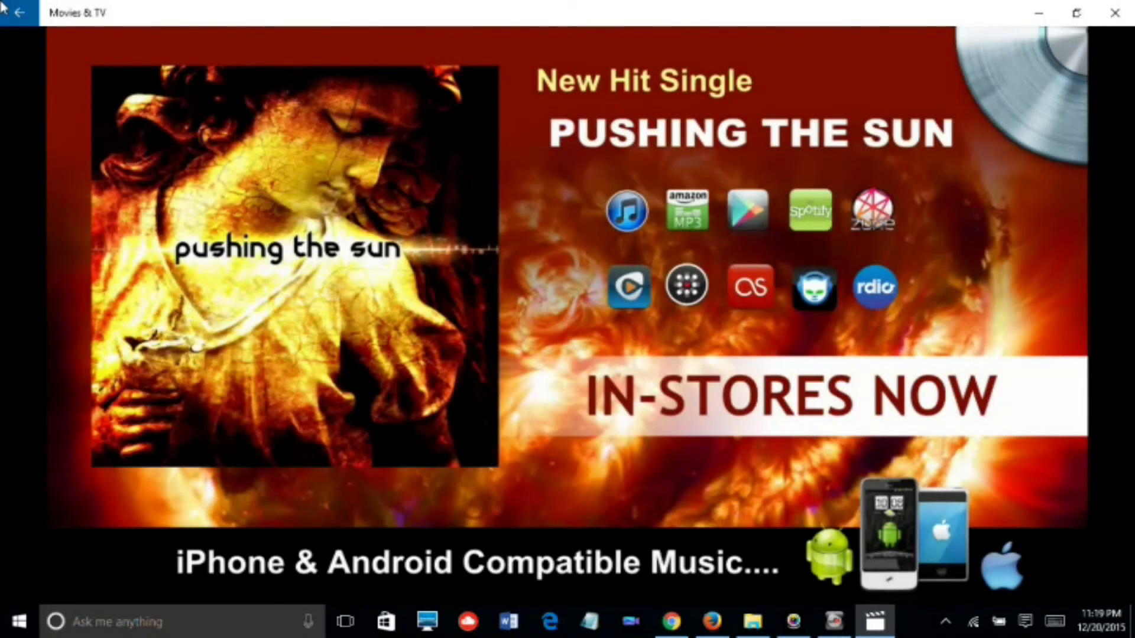
mouse_move(675, 319)
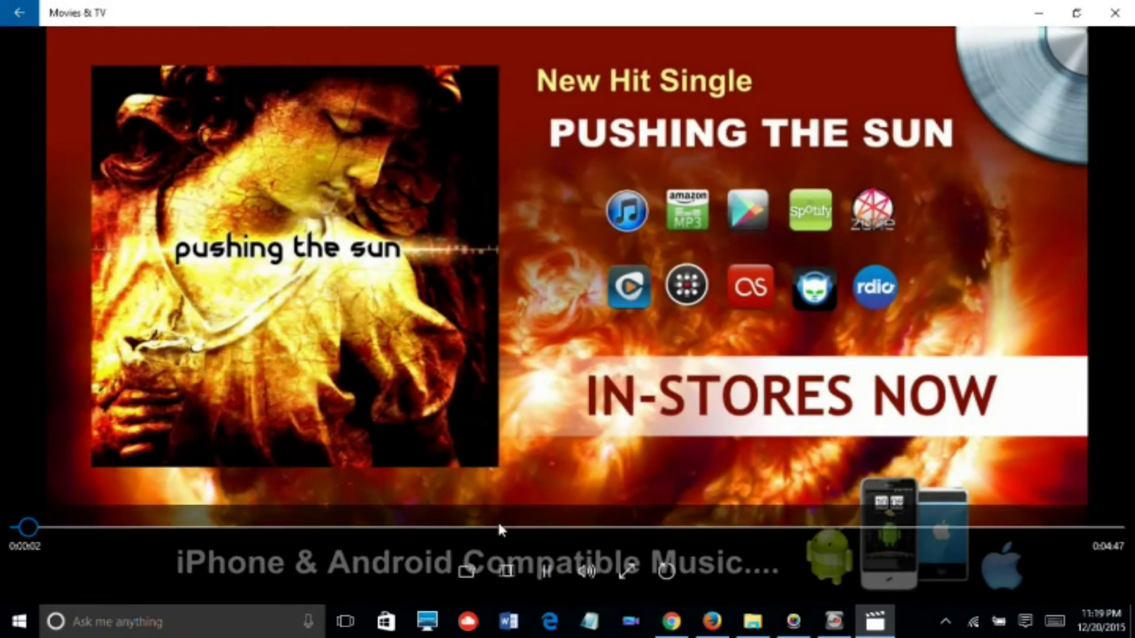
left_click(538, 574)
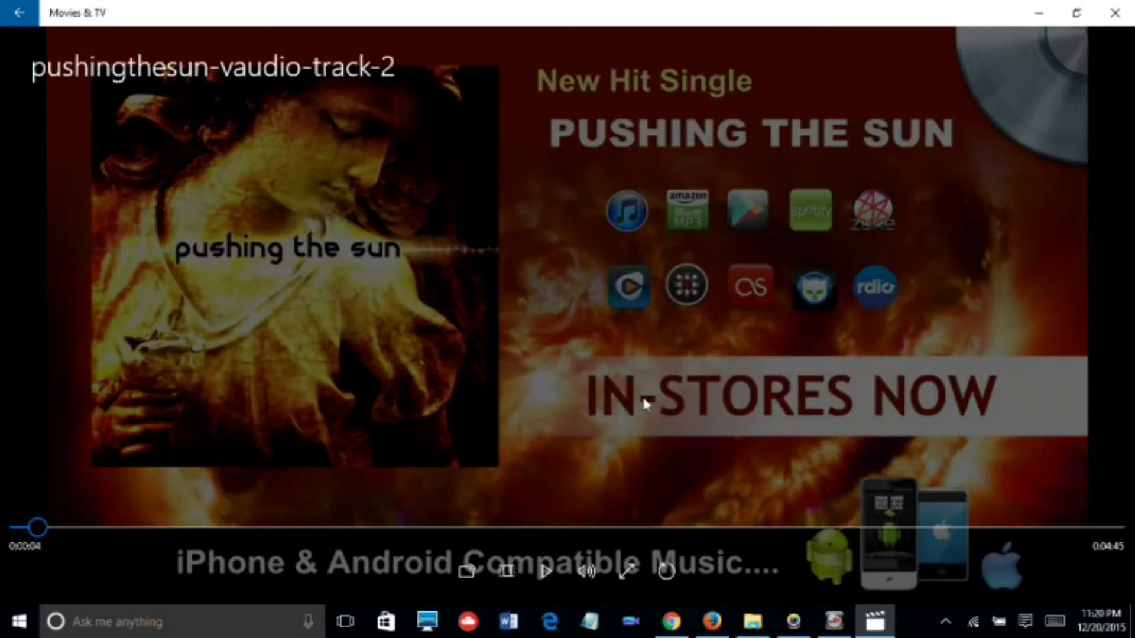
mouse_move(708, 625)
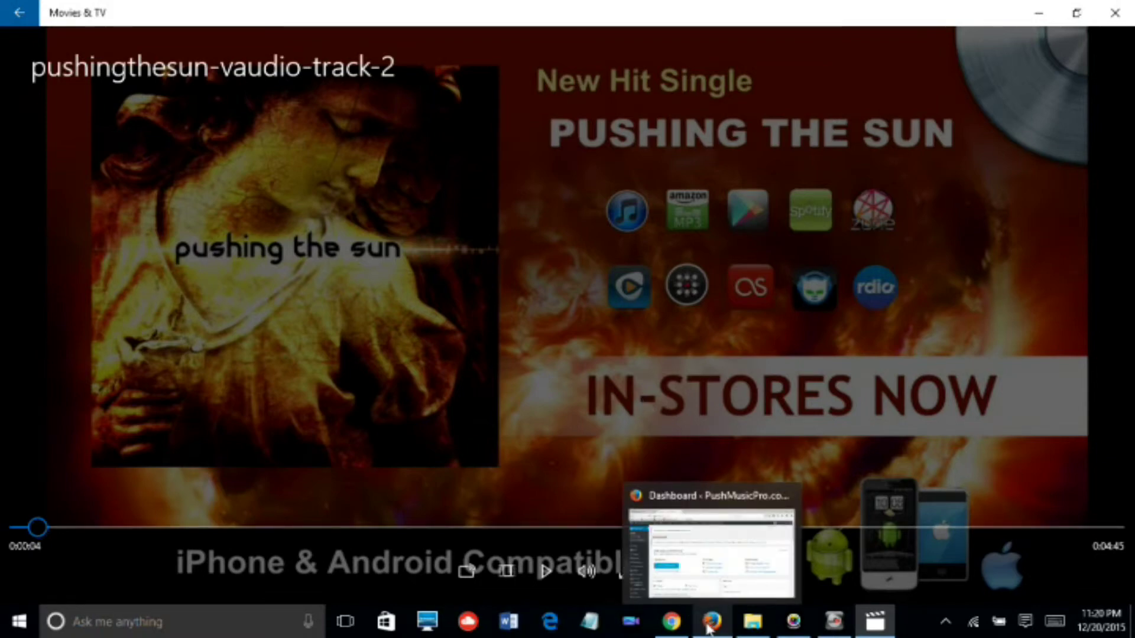
left_click(708, 625)
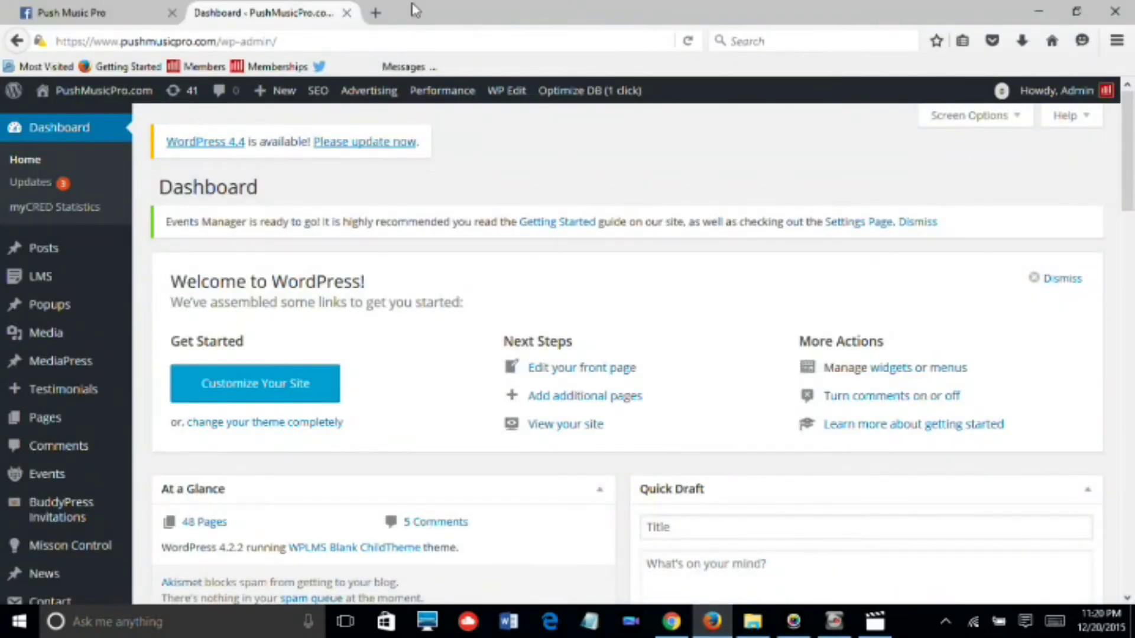
left_click(375, 13)
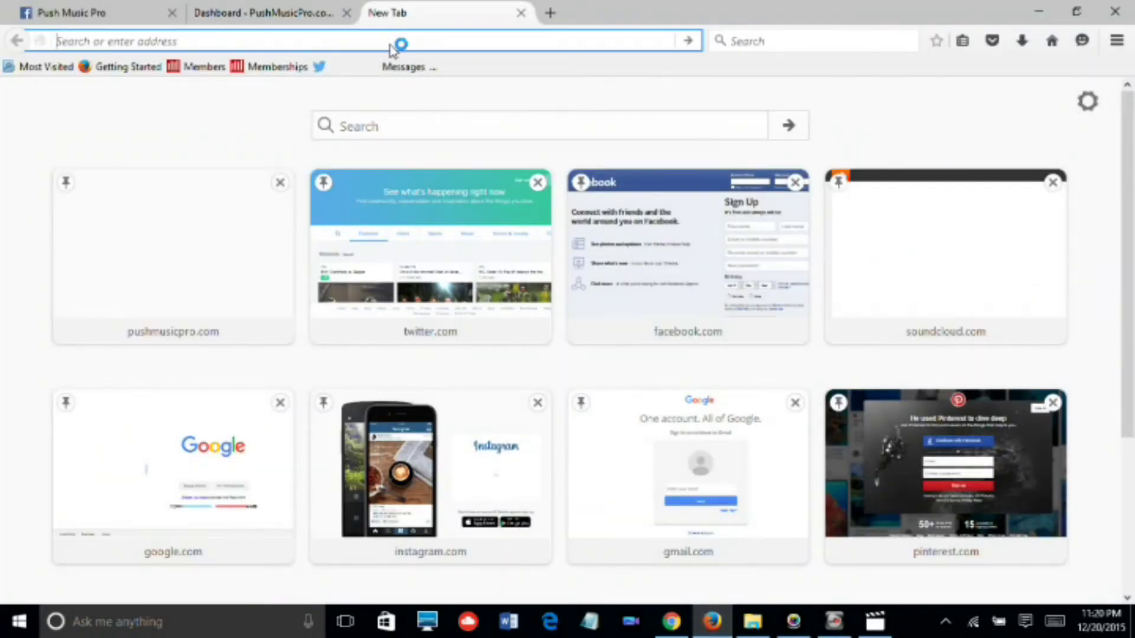
type("ww")
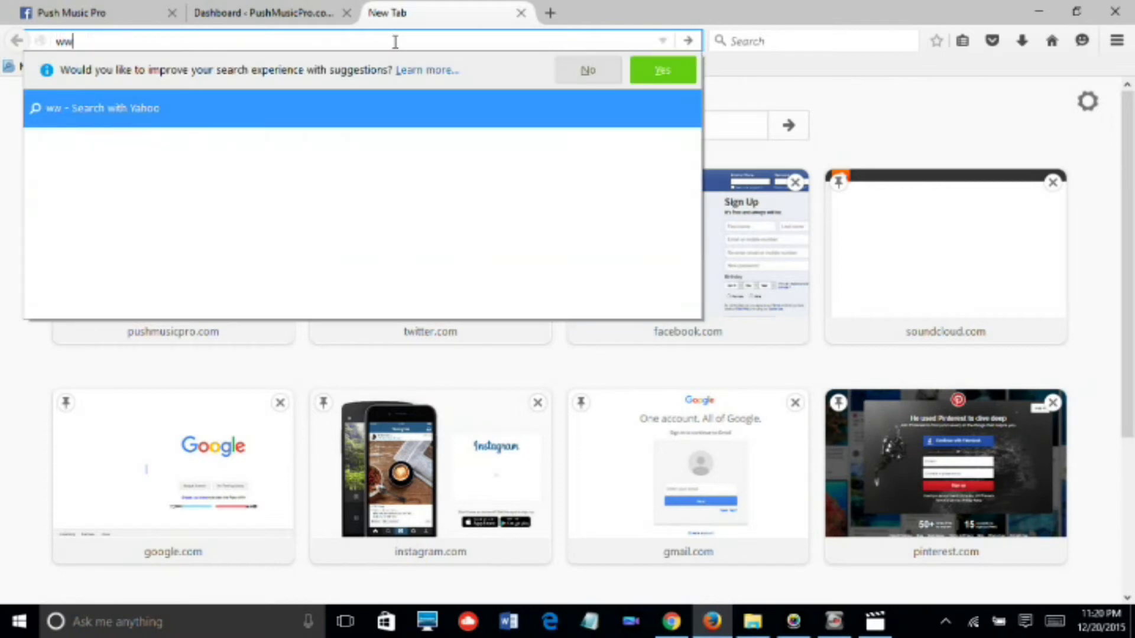
type("w.youtube.com/")
key("Return")
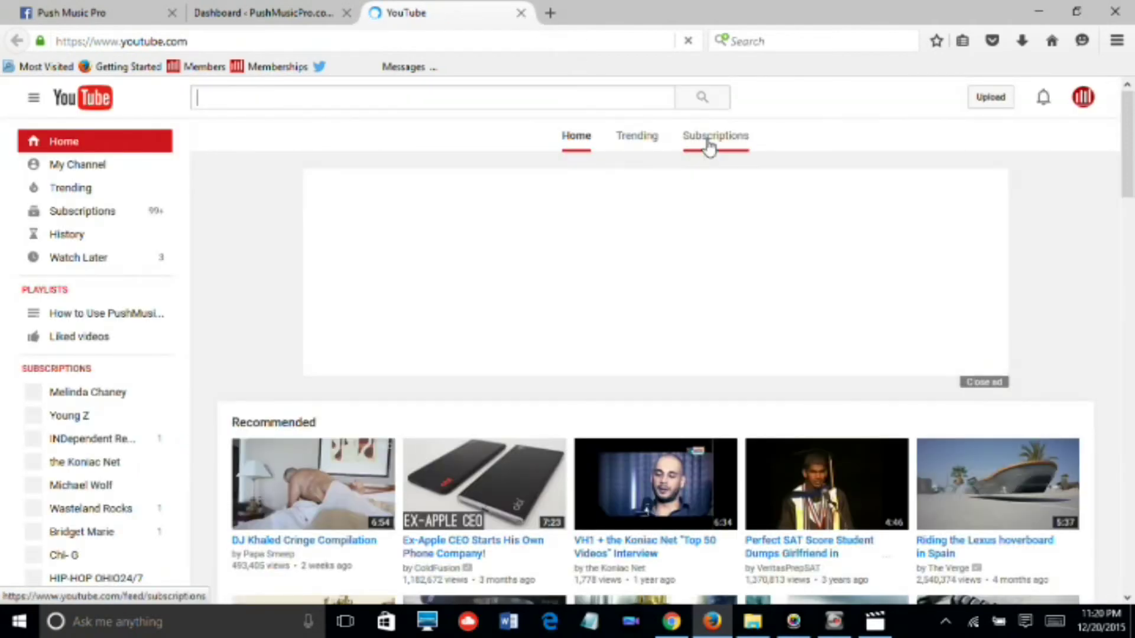
left_click(991, 98)
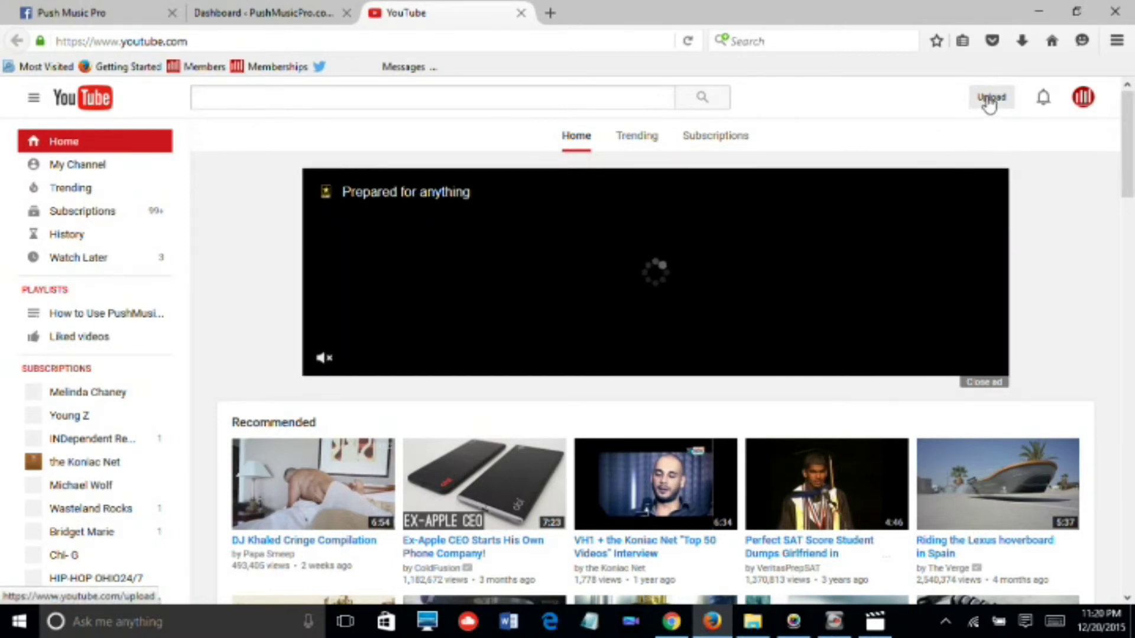
left_click(990, 99)
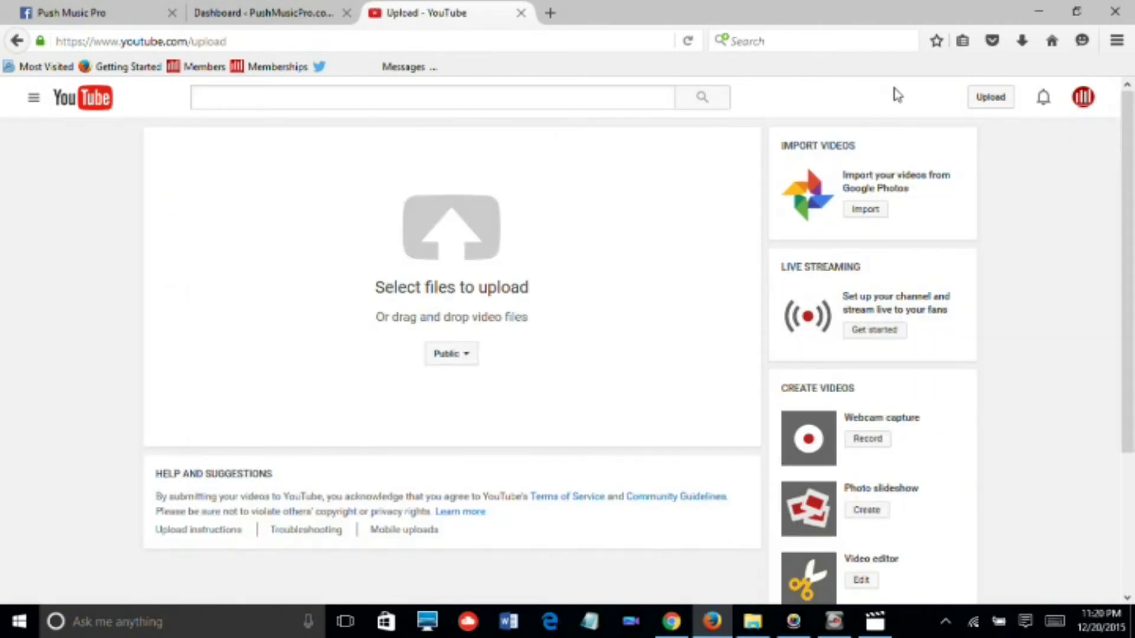
- Upload the video pushingthesun-vaudio-track-2 from the vaudio-track folder, keeping the Public privacy setting
left_click(470, 238)
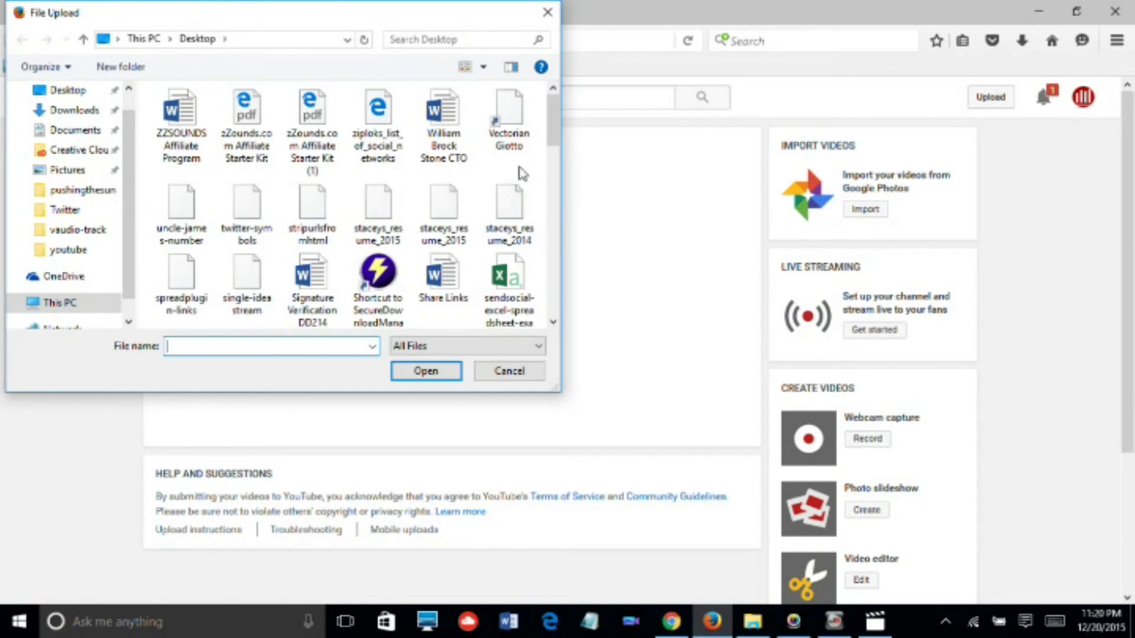
left_click(76, 132)
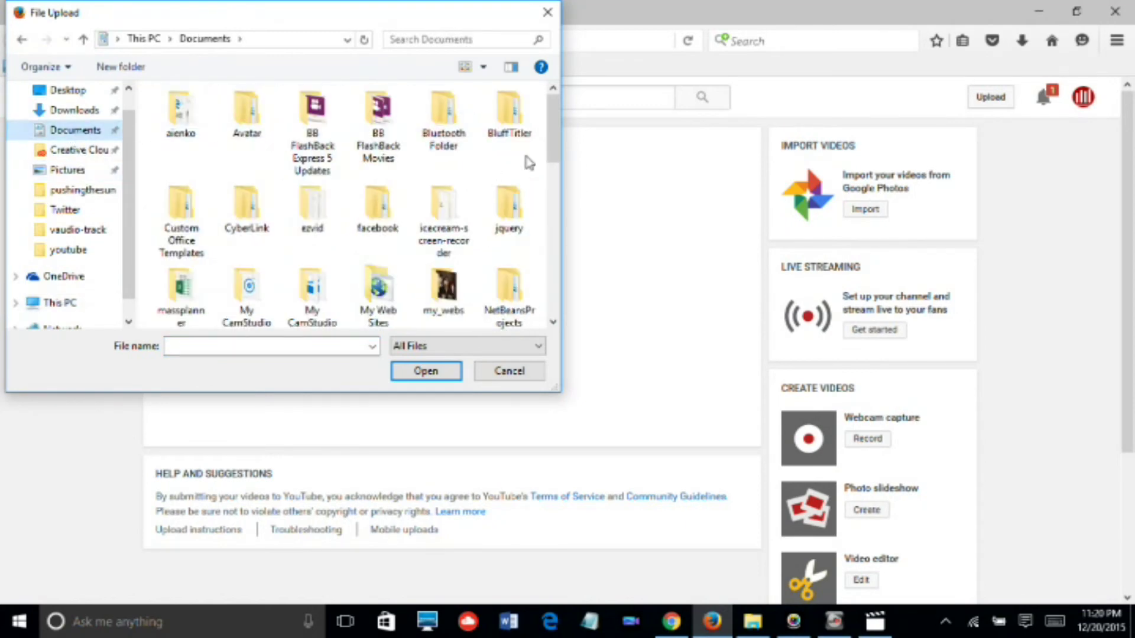
scroll(556, 142, "down", 1)
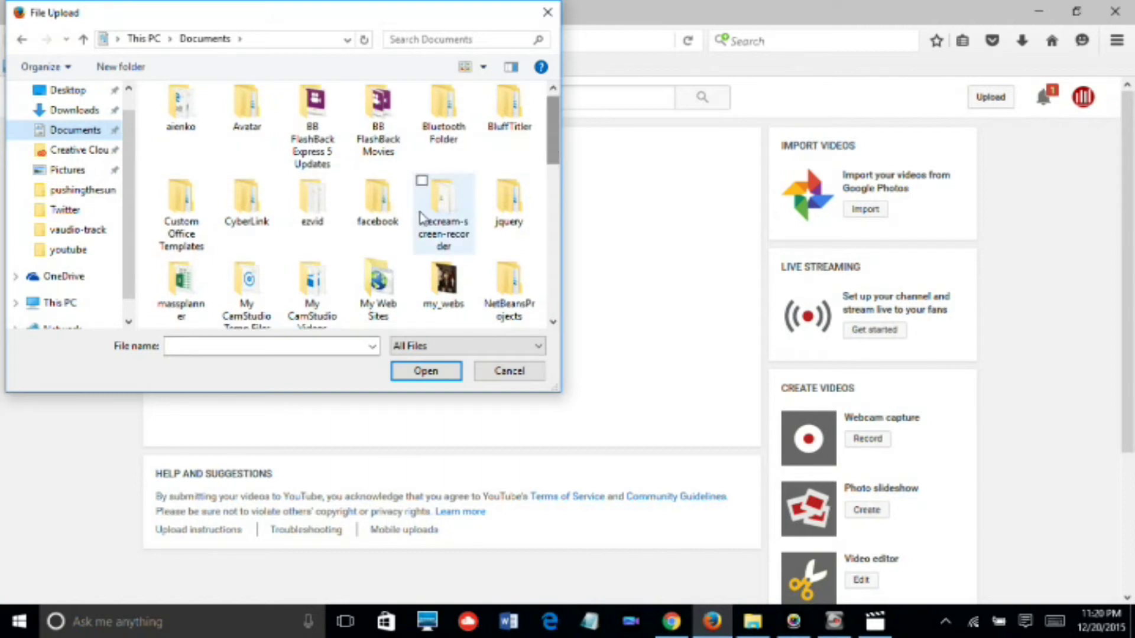
left_click(79, 229)
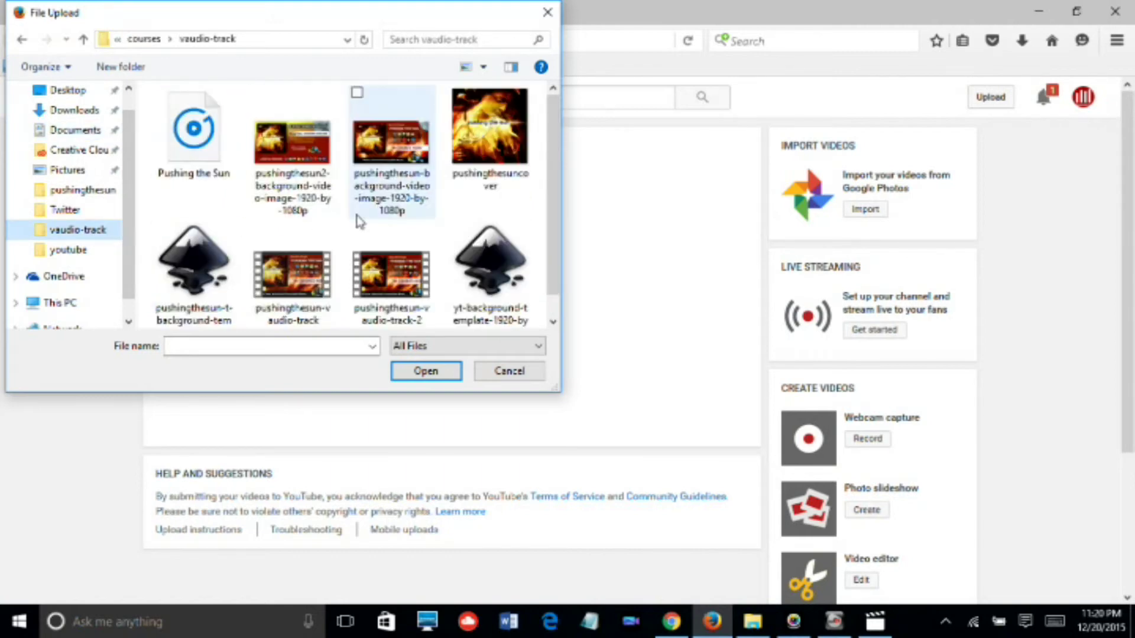
scroll(556, 189, "down", 1)
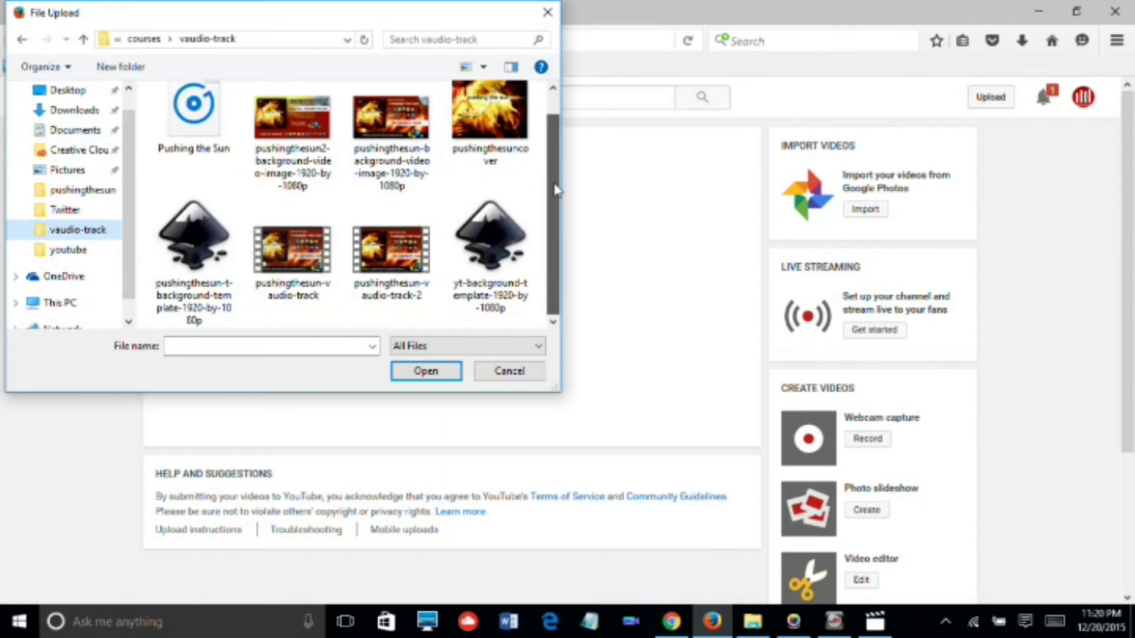
left_click(399, 247)
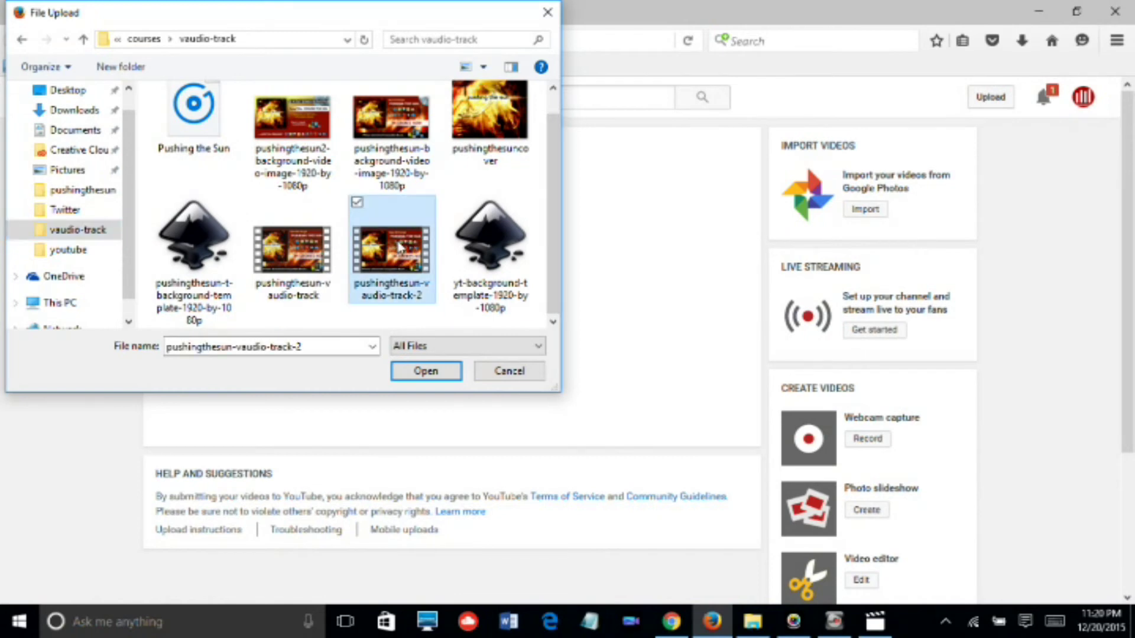
double_click(399, 247)
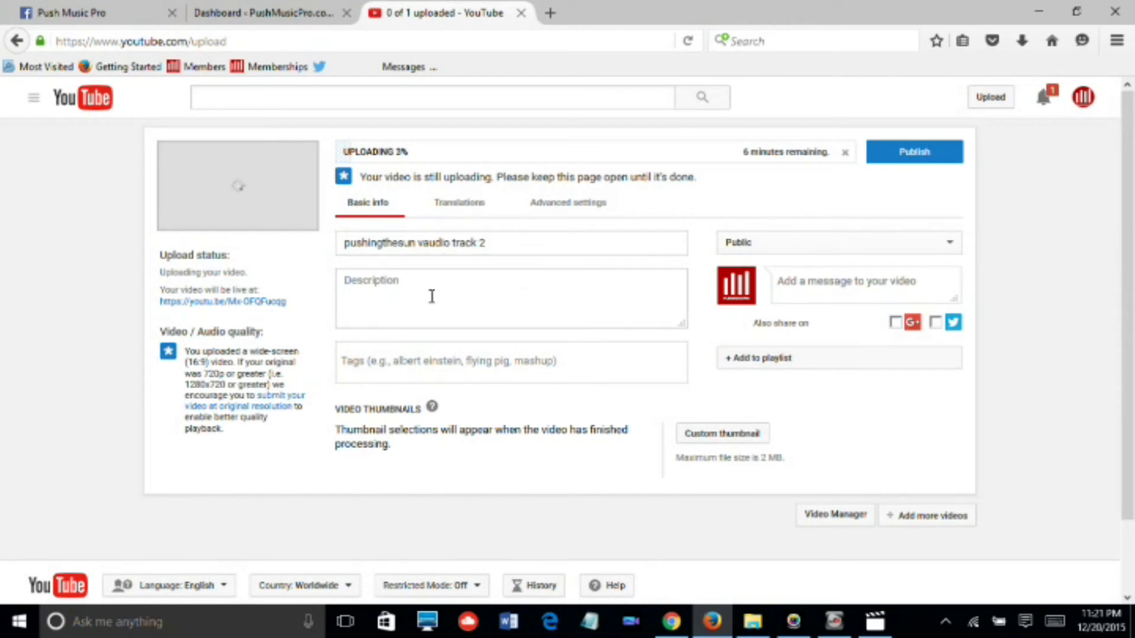
- Begin editing the description of the uploading video
left_click(395, 282)
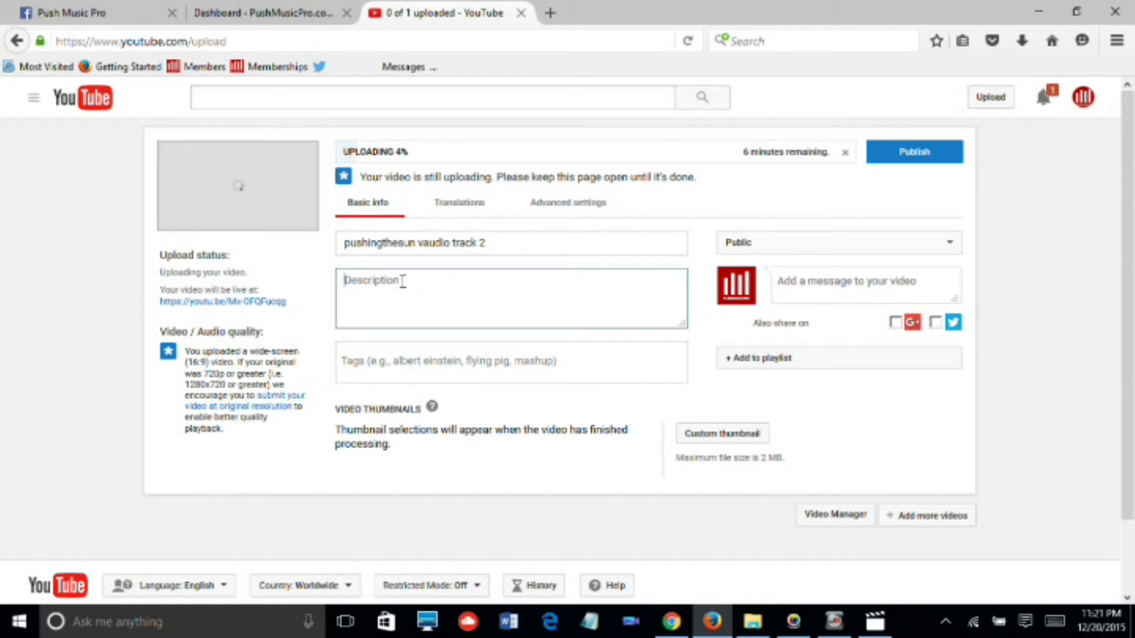